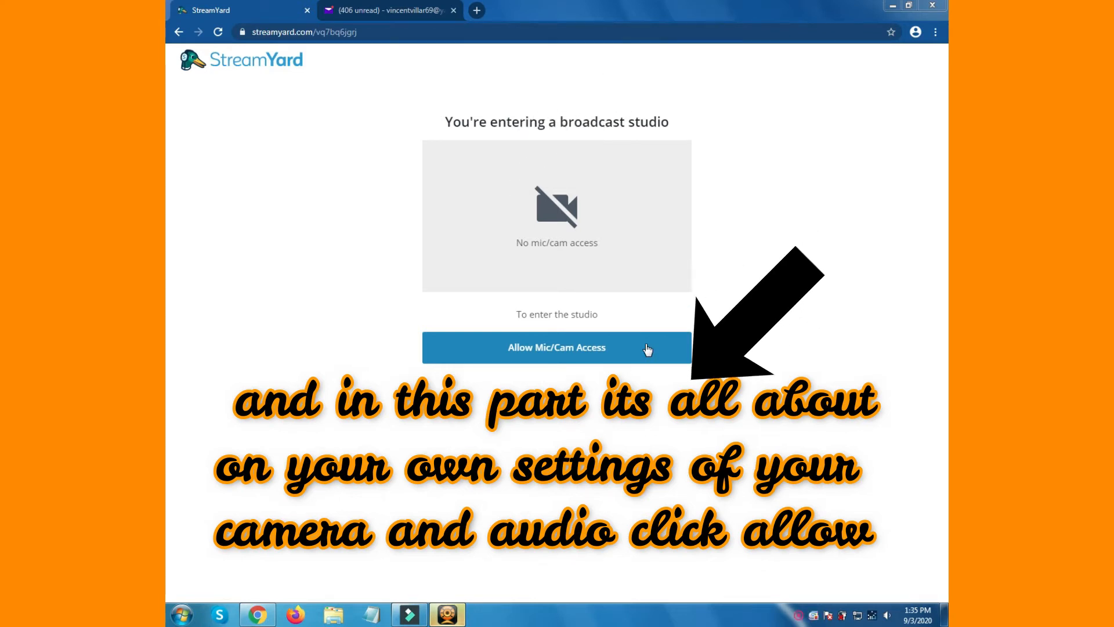
Allow mic and camera access, and set the audio devices to Microphone (Conexant SmartAudio HD) and Speakers (Conexant SmartAudio HD)
click(648, 350)
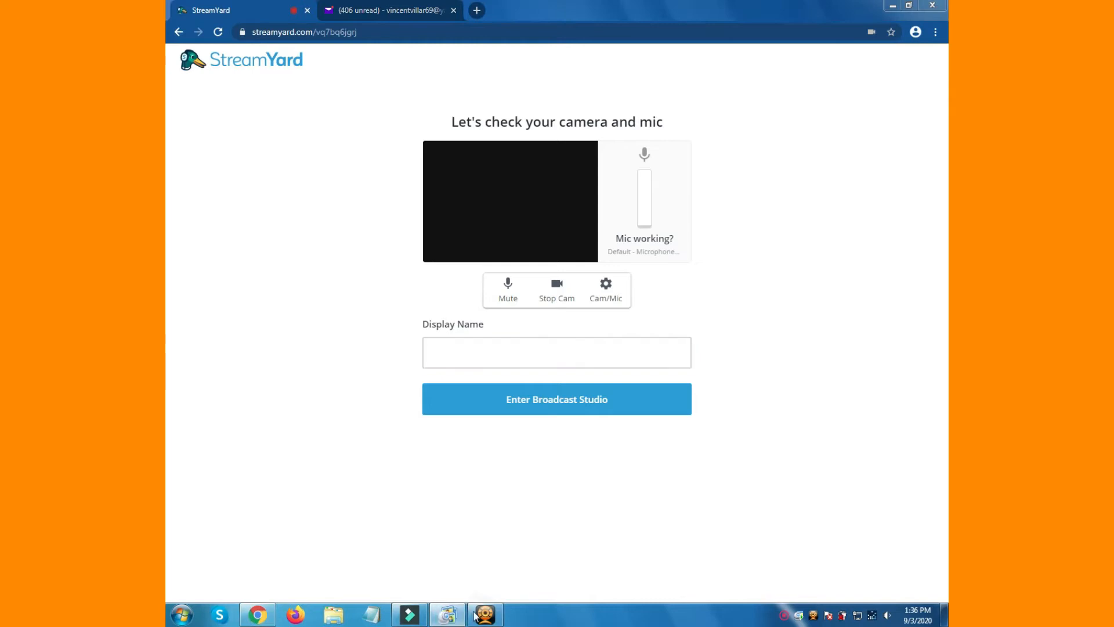
click(604, 292)
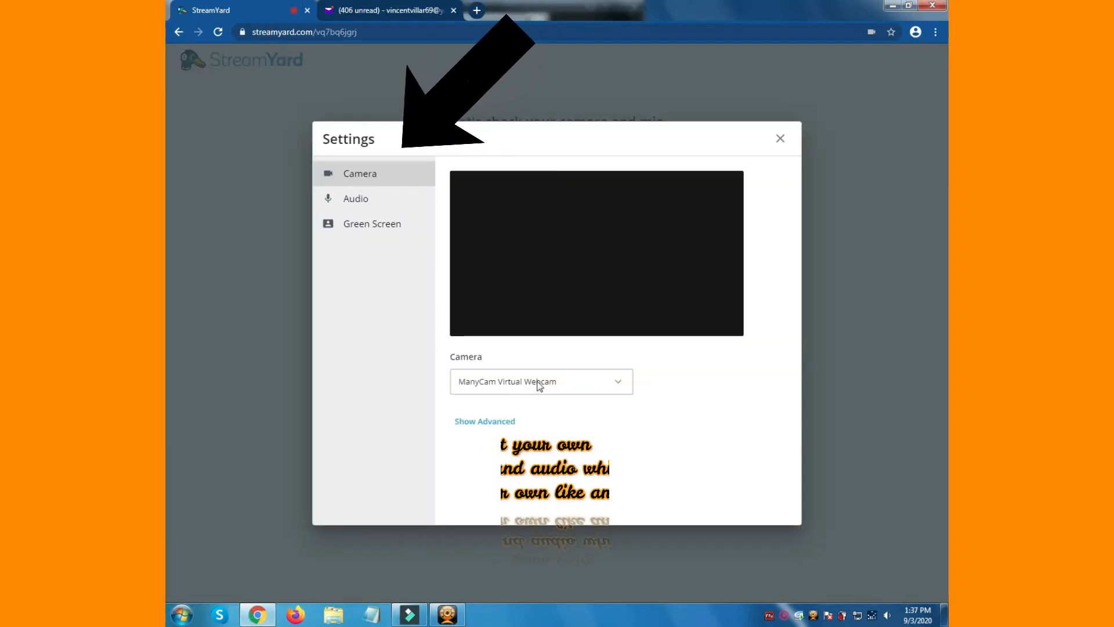
click(370, 200)
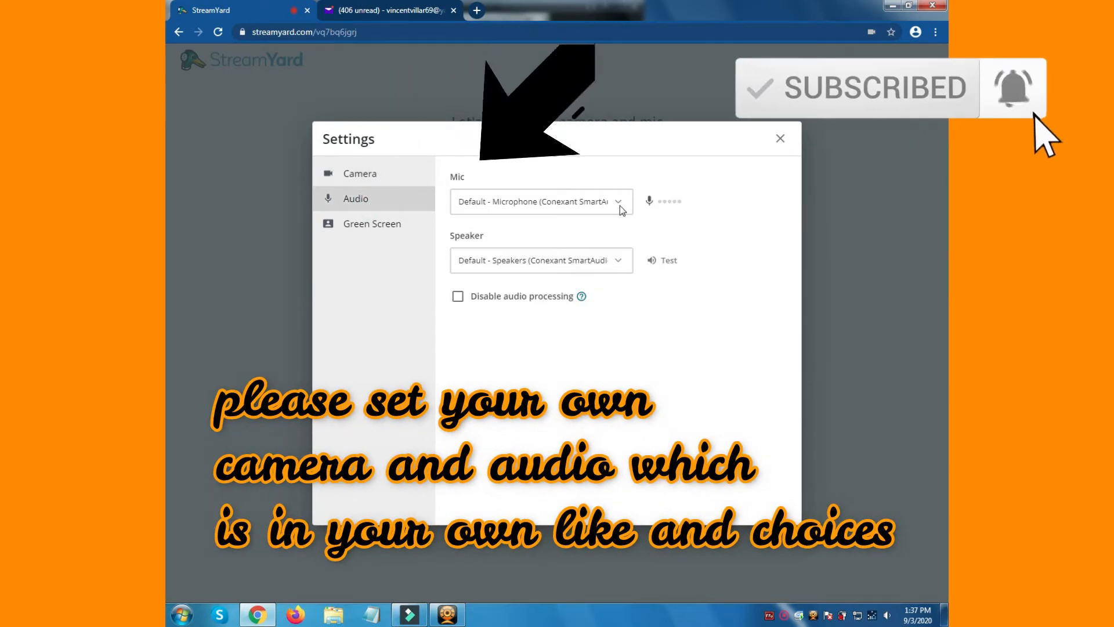
click(619, 203)
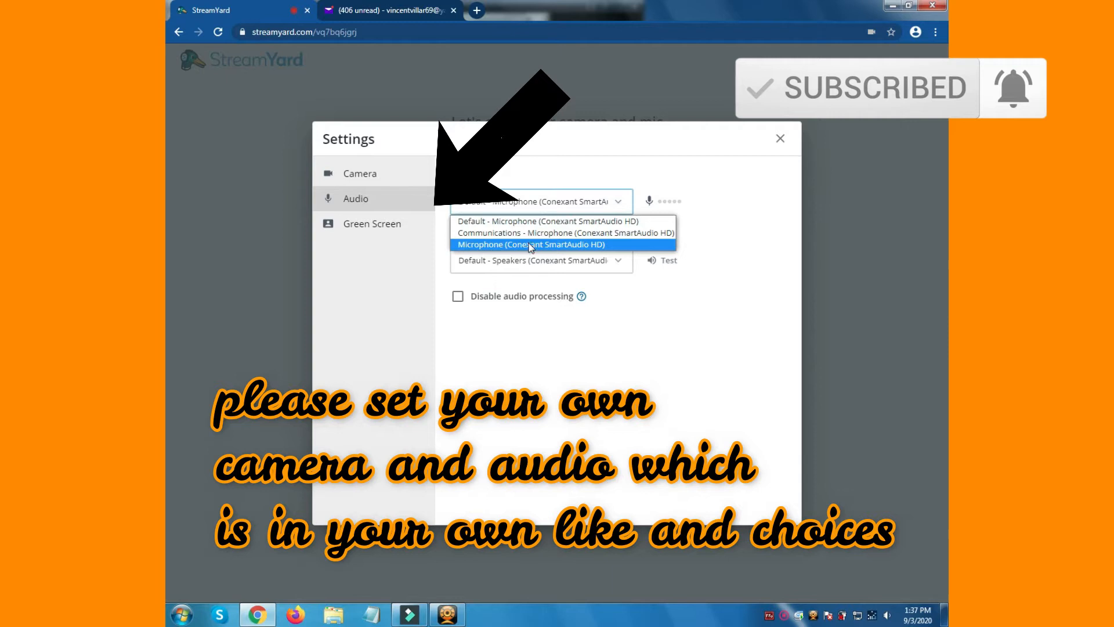
click(620, 260)
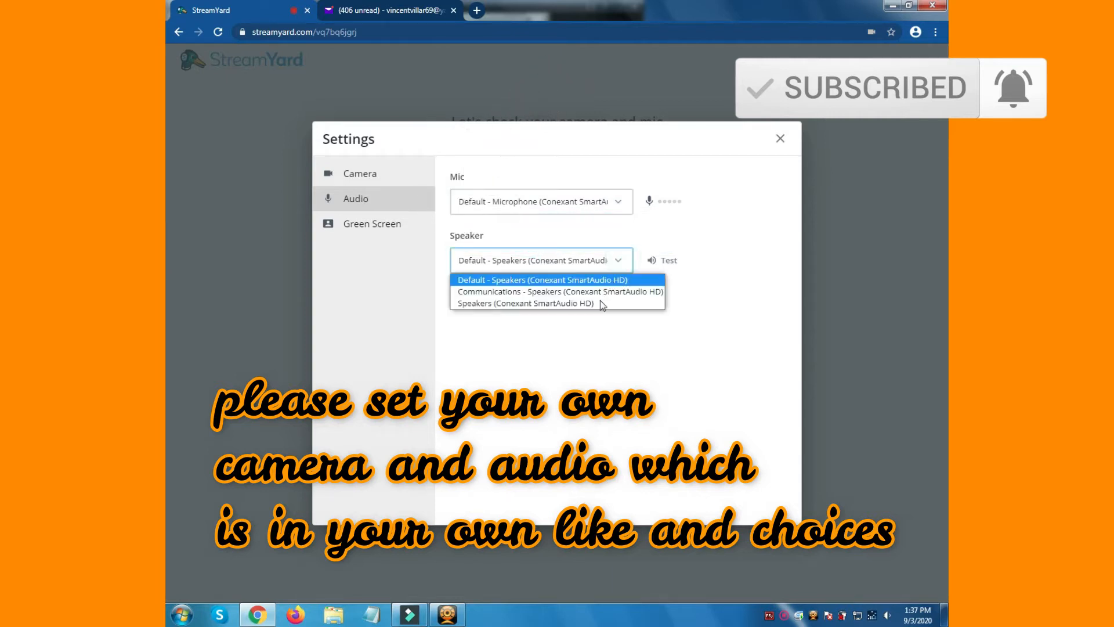
click(597, 303)
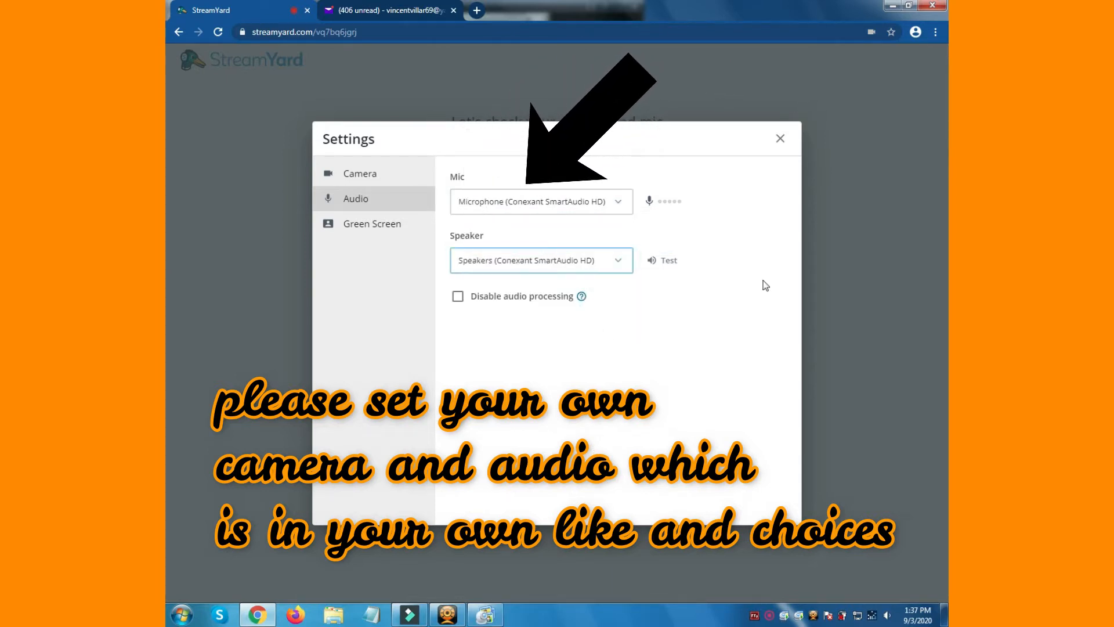
click(780, 139)
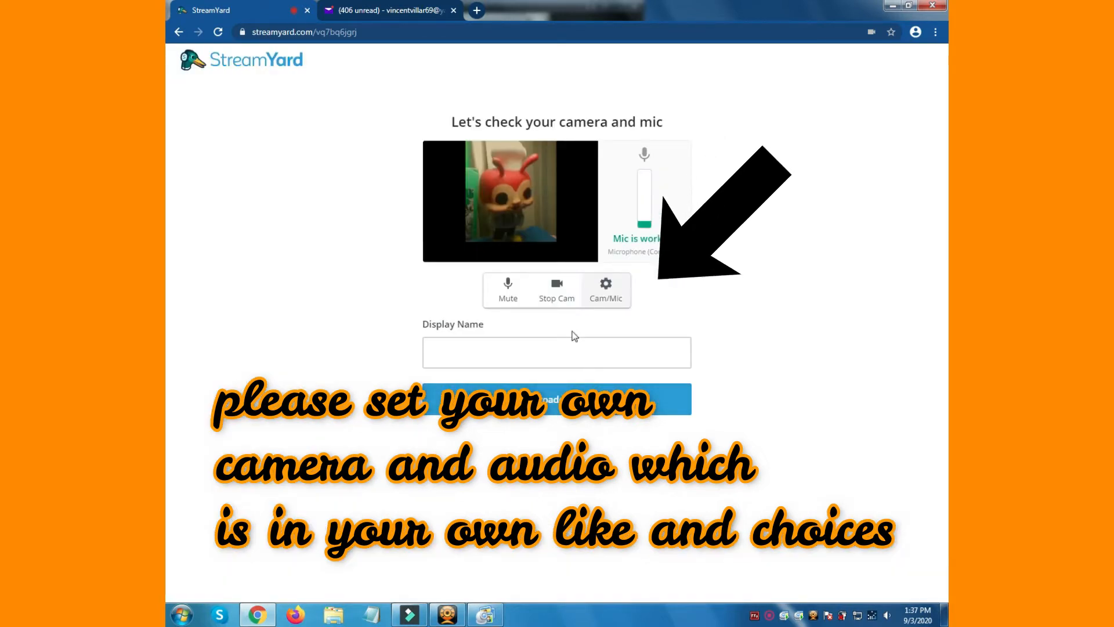
Enter the broadcast studio with the display name "your KaSweetDay"
click(506, 352)
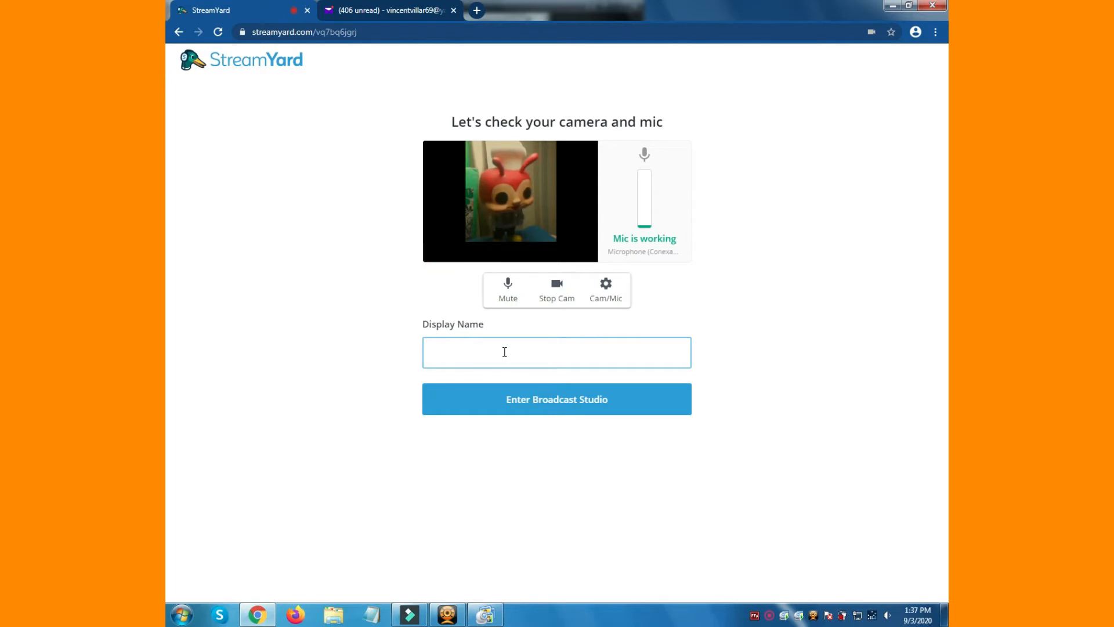
text(your)
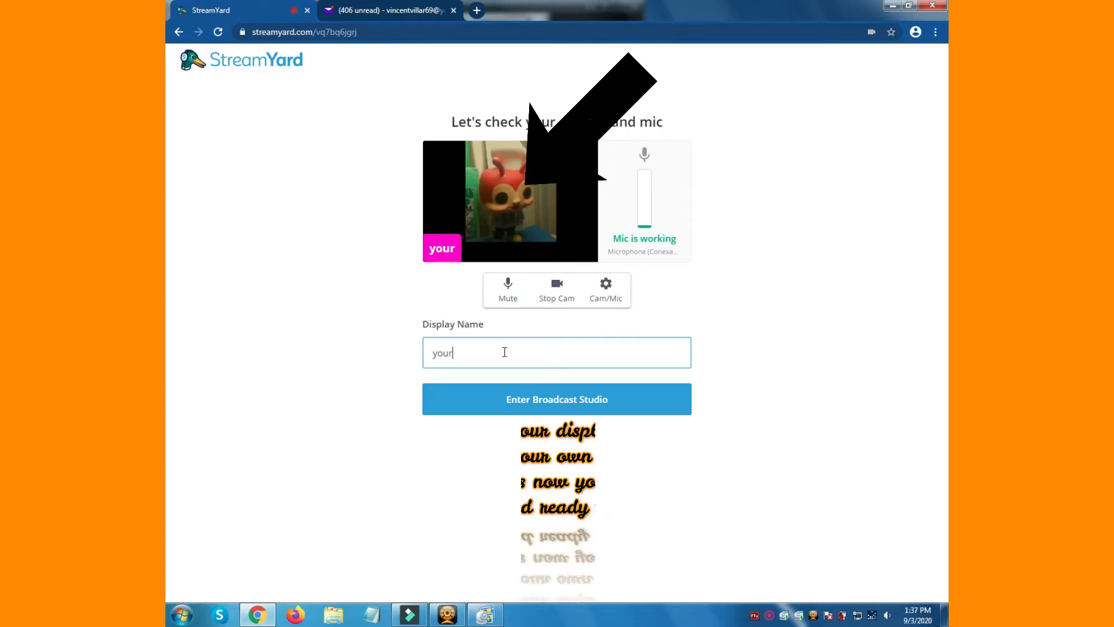
text( Ka)
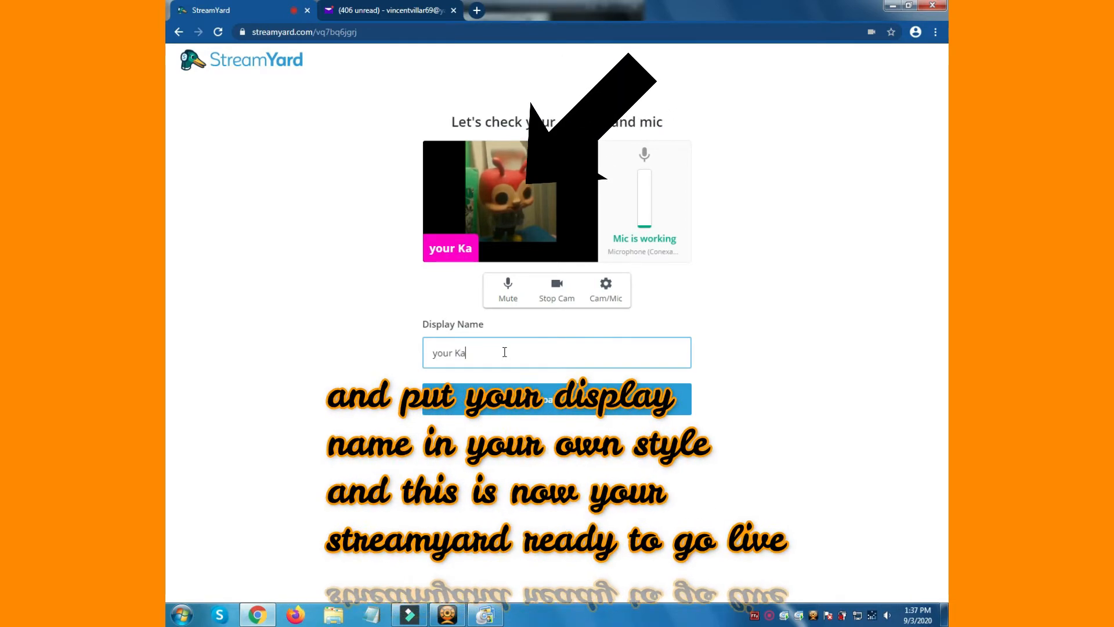
text(SweetDay)
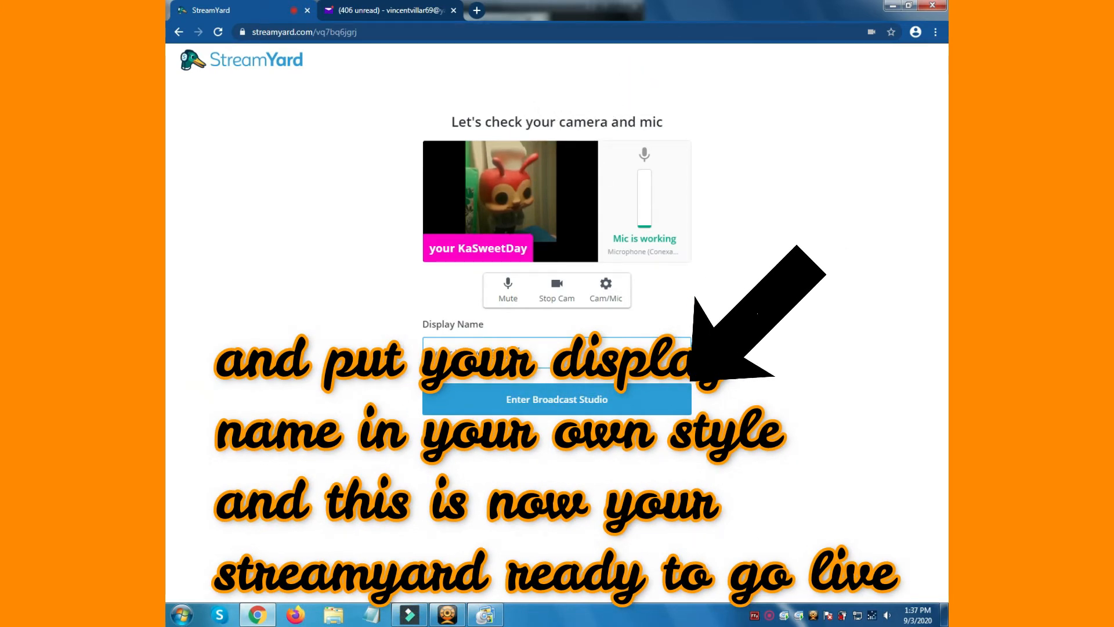
click(598, 395)
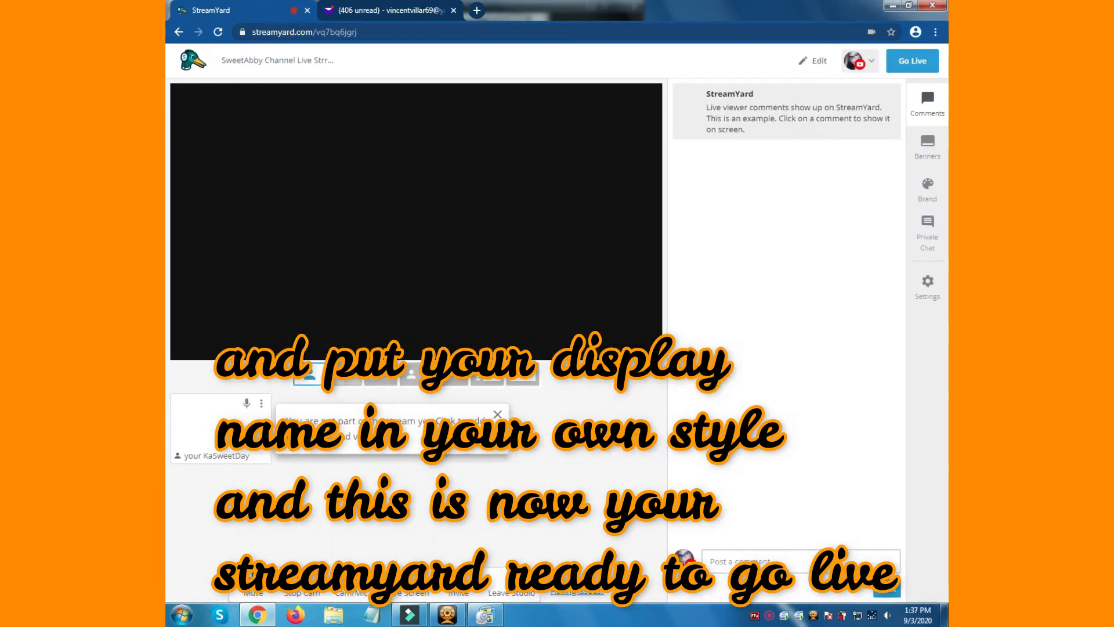
Add your own camera feed to the stream and start sharing a screen, continuing past the screen sharing tips
click(209, 430)
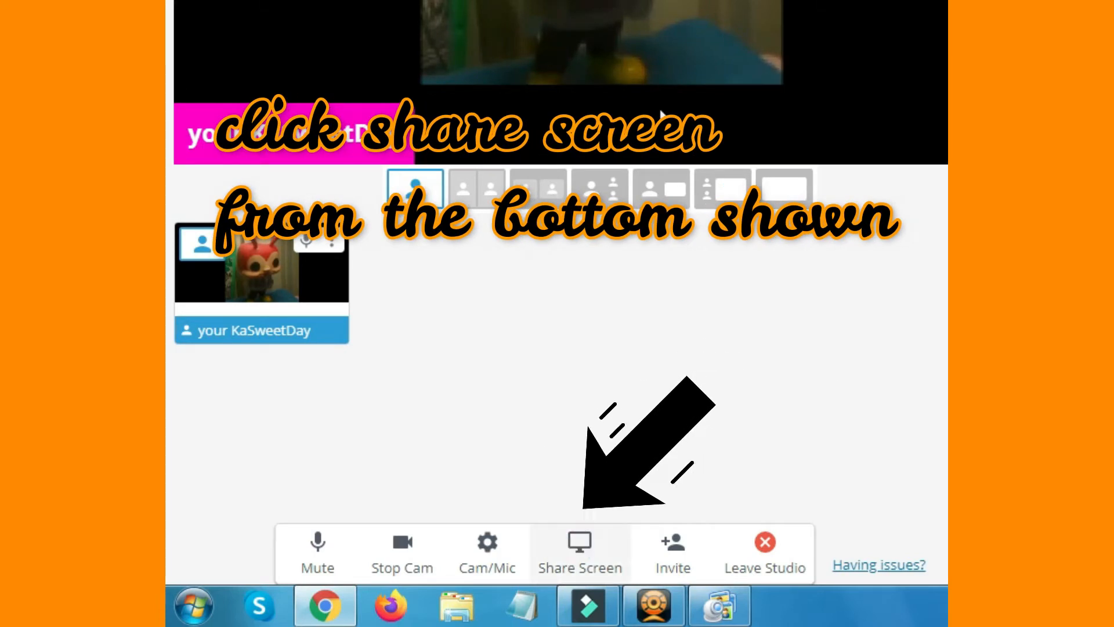
click(580, 554)
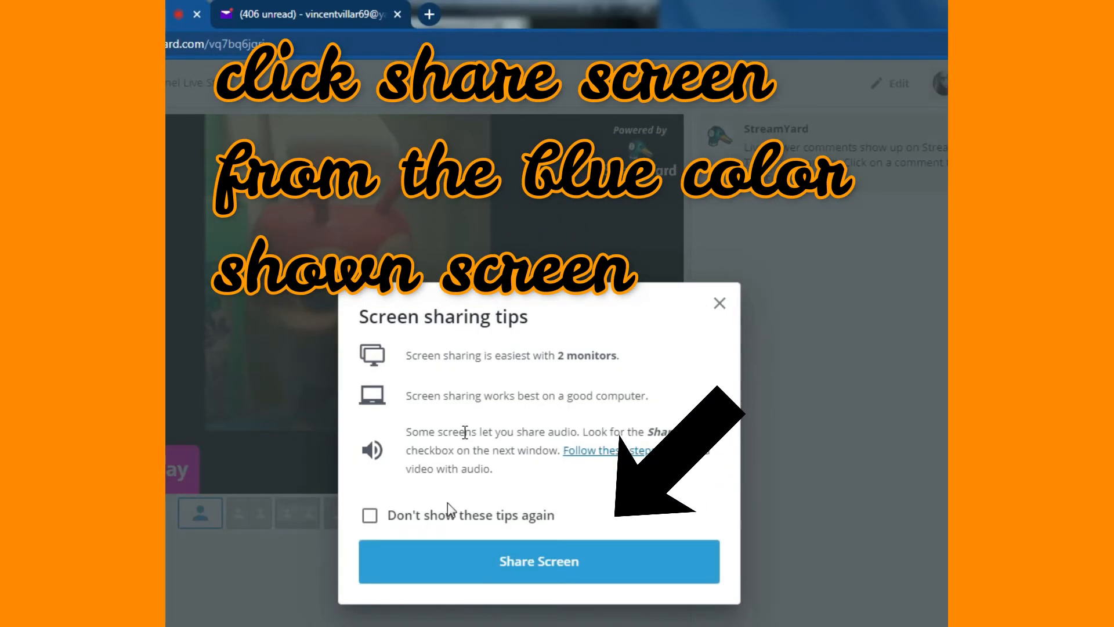
click(547, 574)
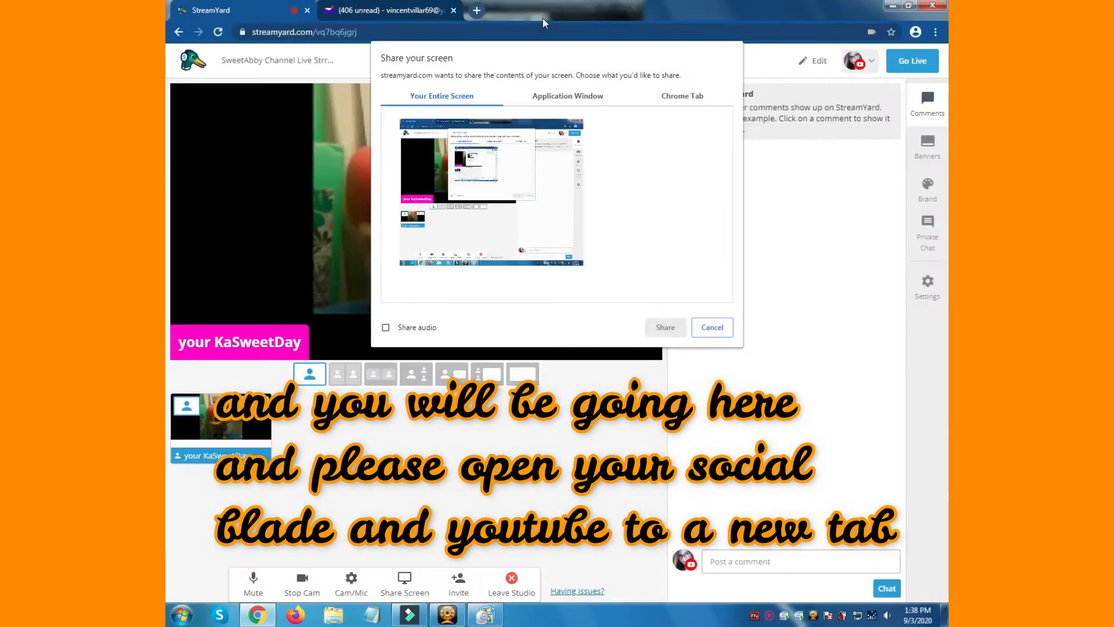
Search Google for "socialblade" in a new browser tab and open the socialblade.com site
click(477, 10)
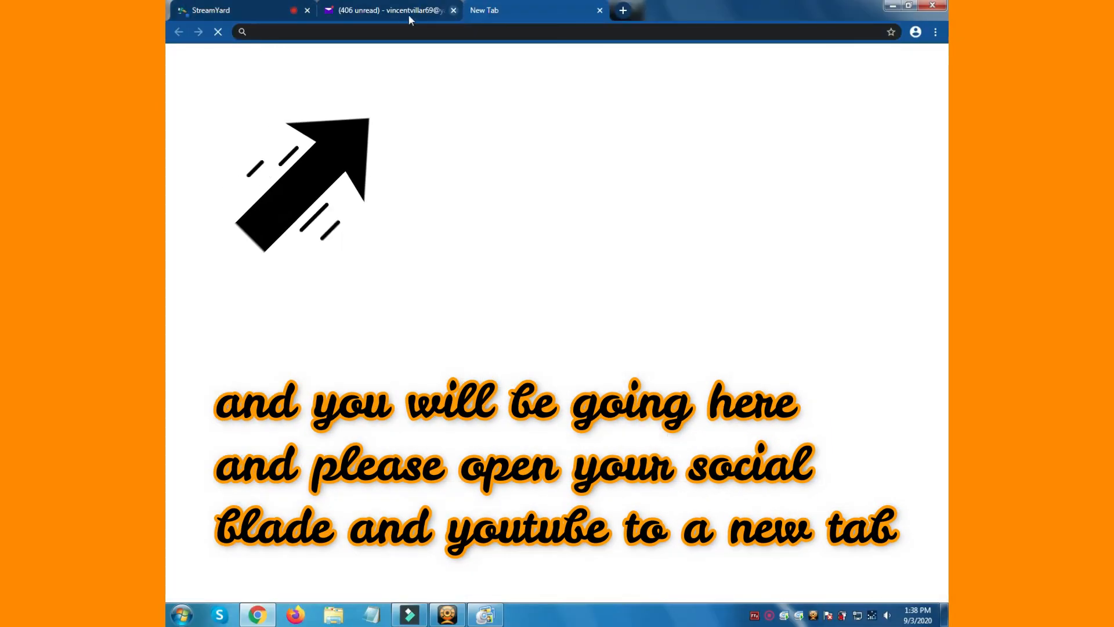
click(409, 32)
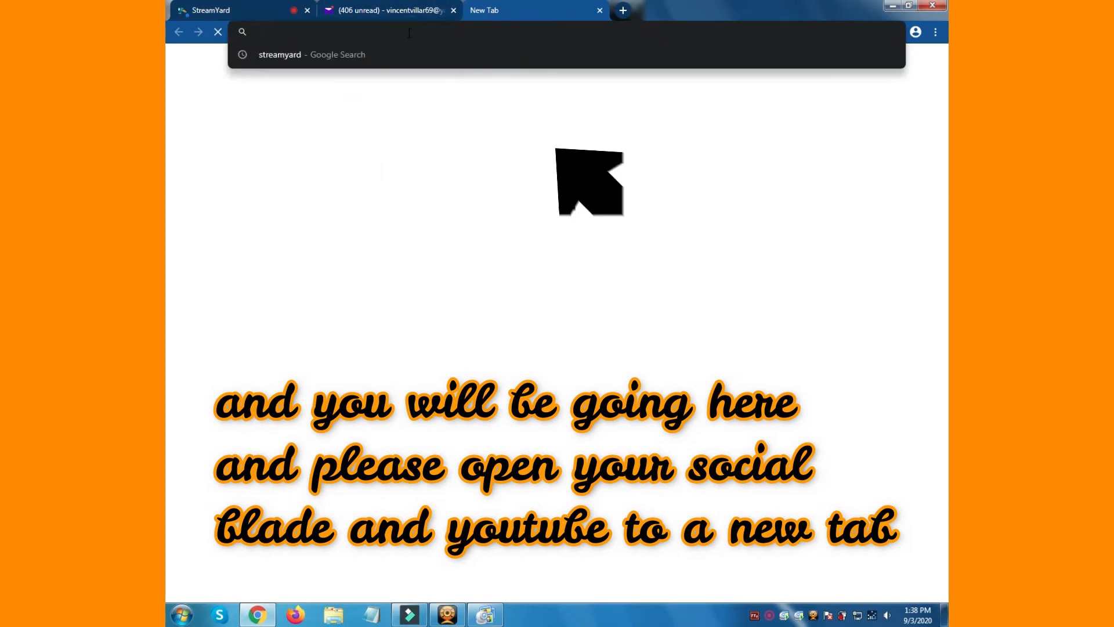
text(socialb)
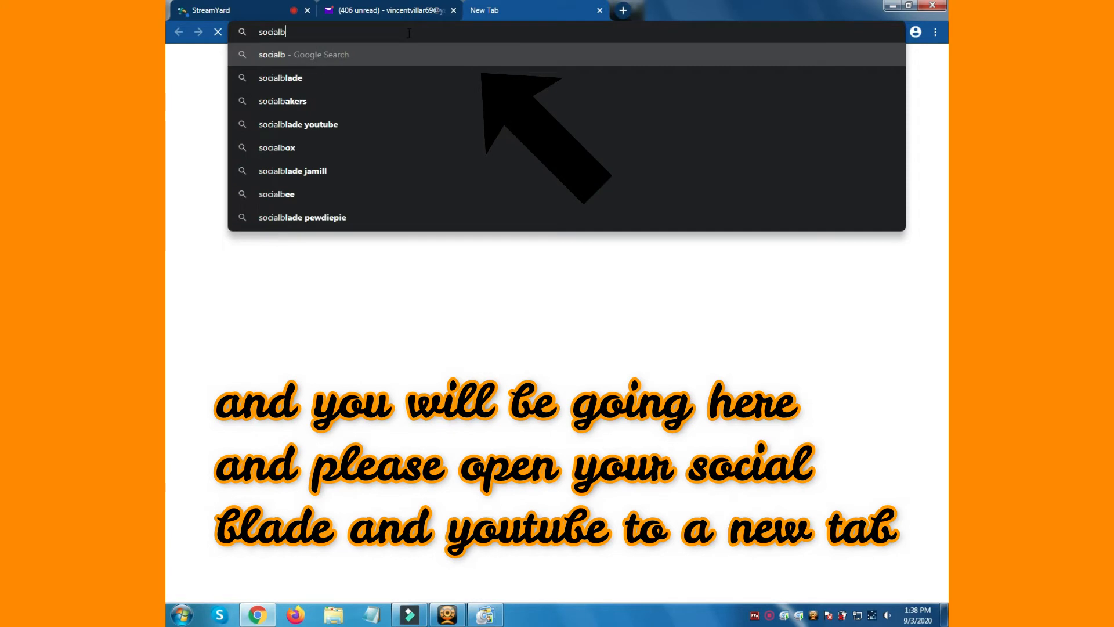
text(lade)
key(Return)
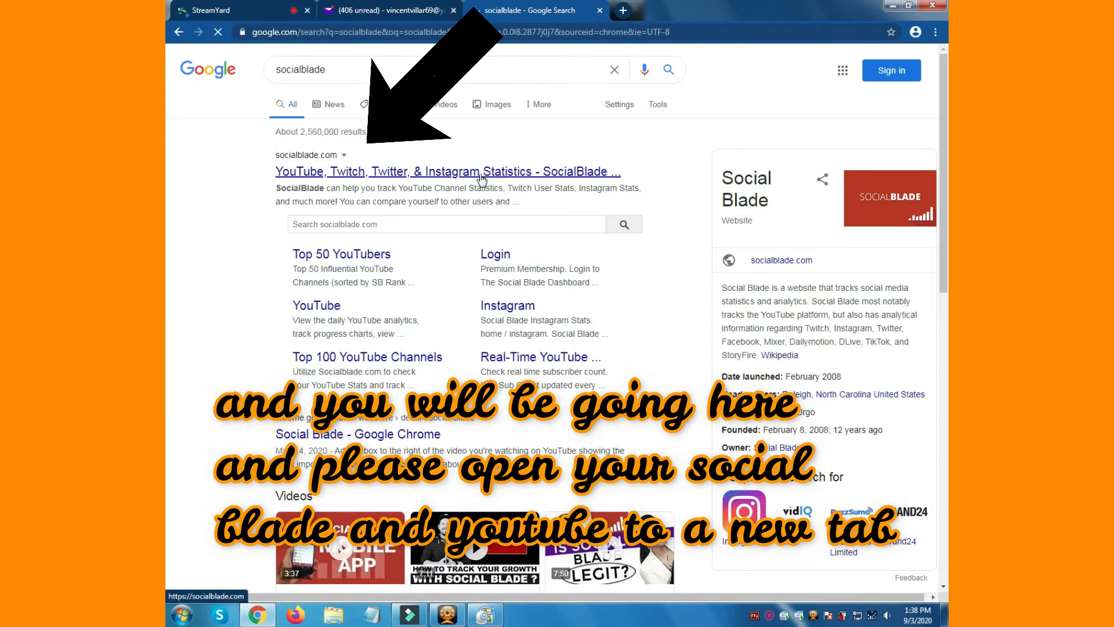
click(480, 174)
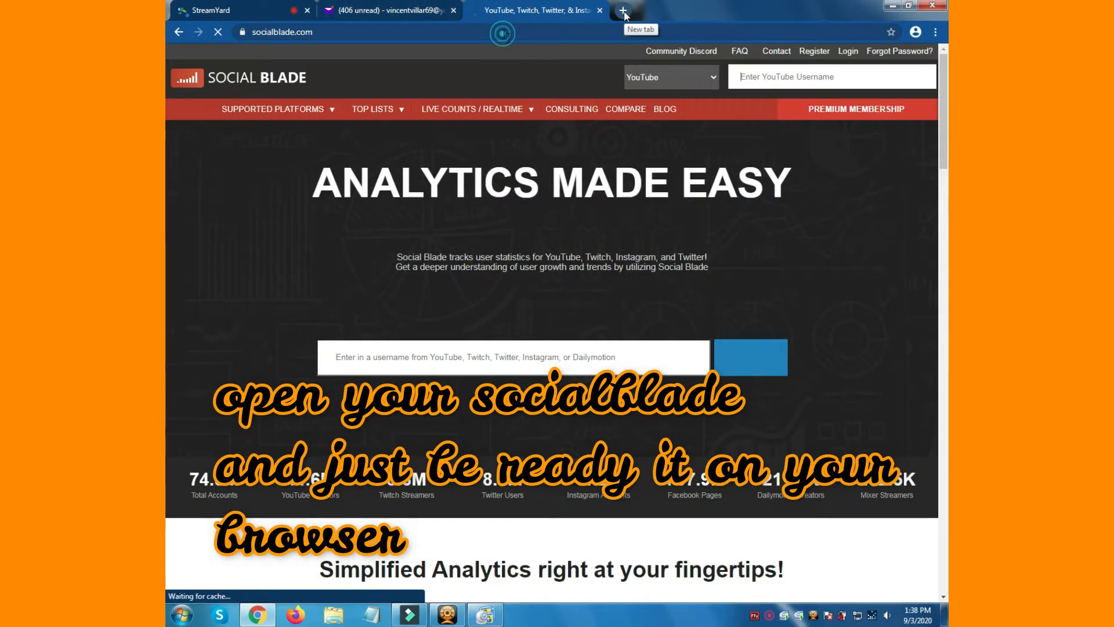
Search Google for "youtube" in another new browser tab and open the YouTube site
click(624, 12)
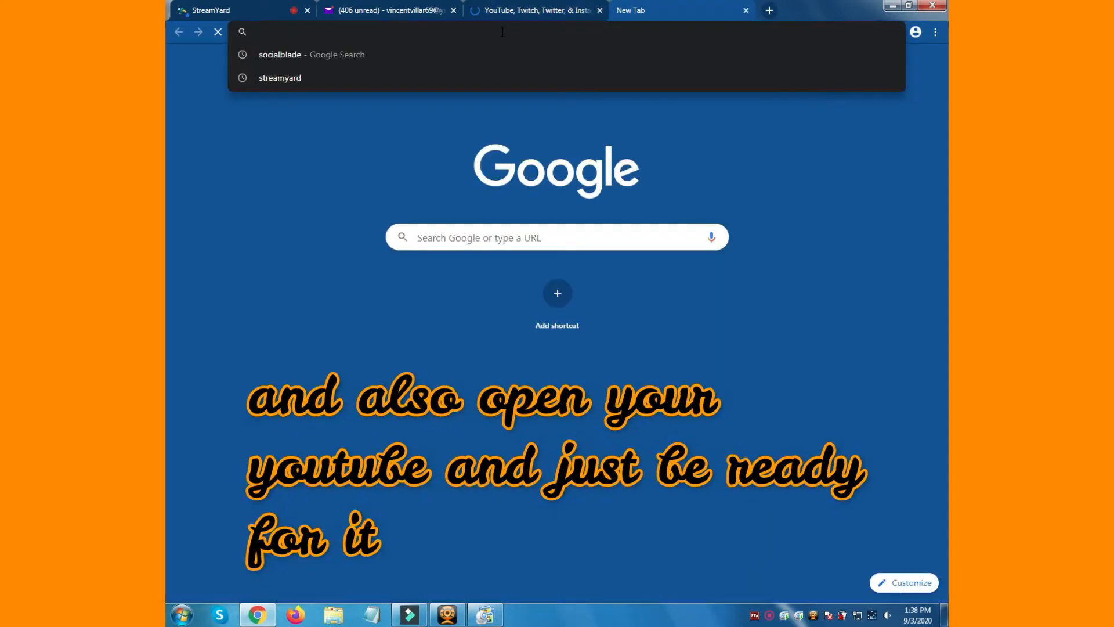
text(youtube)
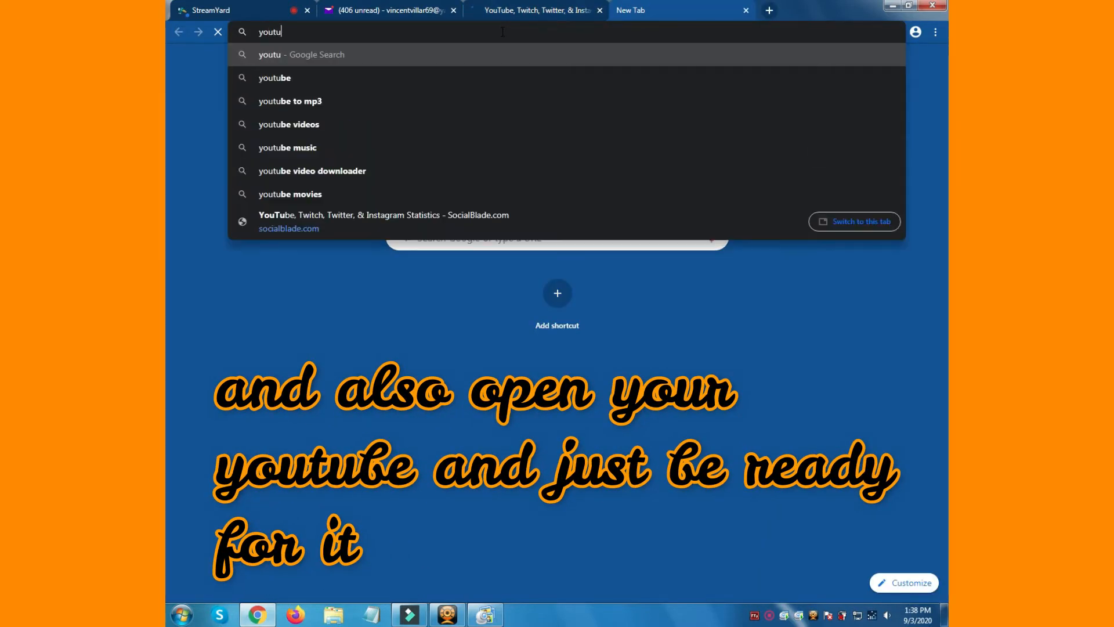
click(478, 56)
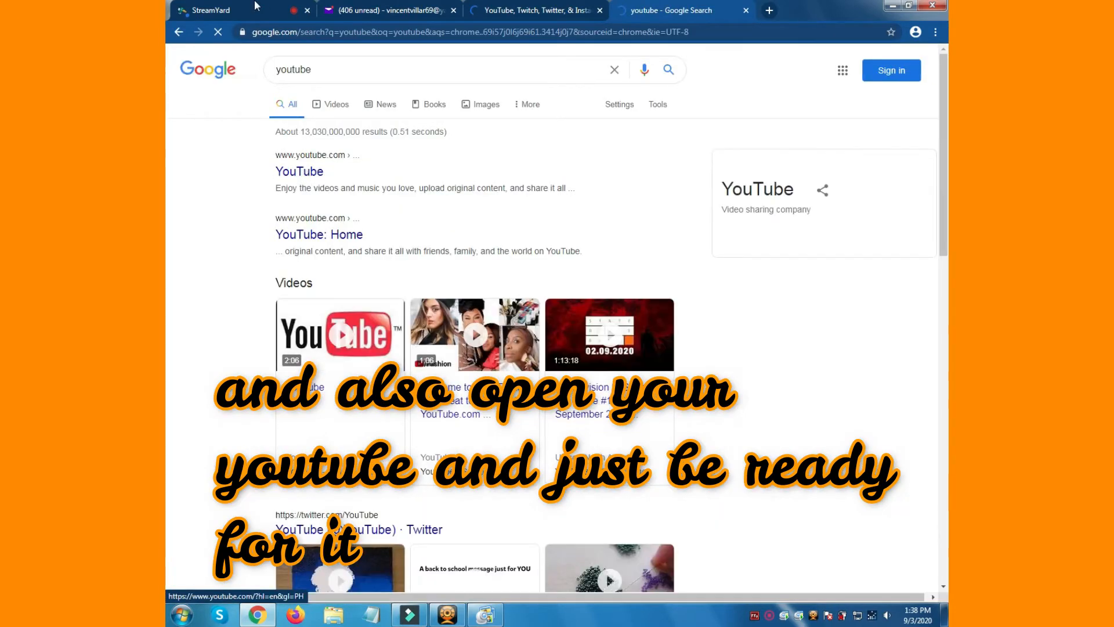
click(299, 171)
Share the SocialBlade.com Chrome tab to the StreamYard broadcast, then return to the studio
click(253, 17)
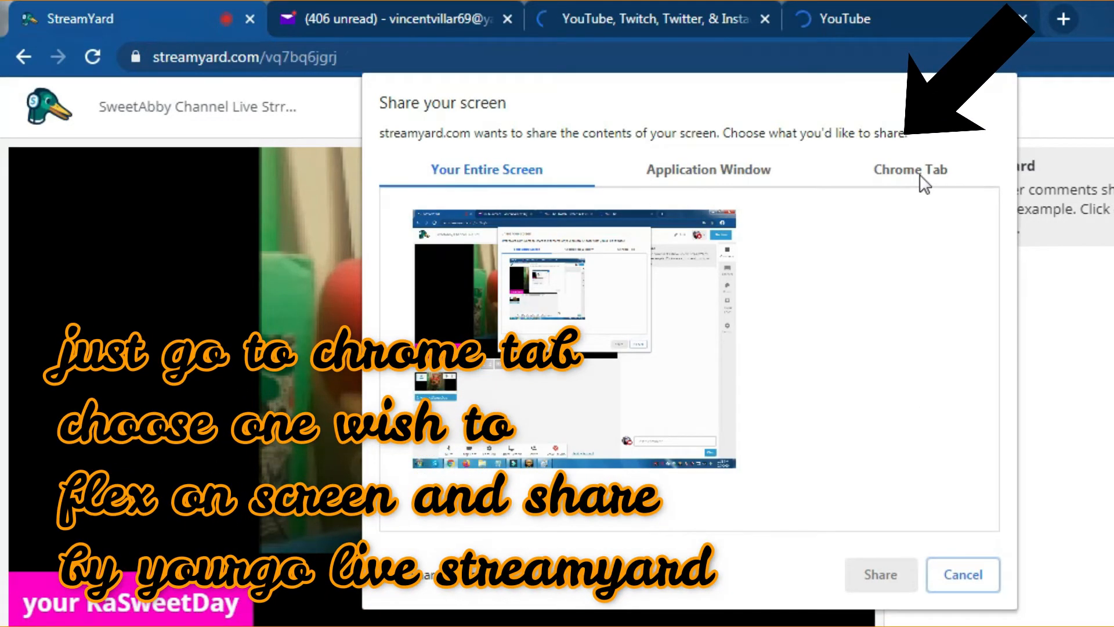
click(922, 183)
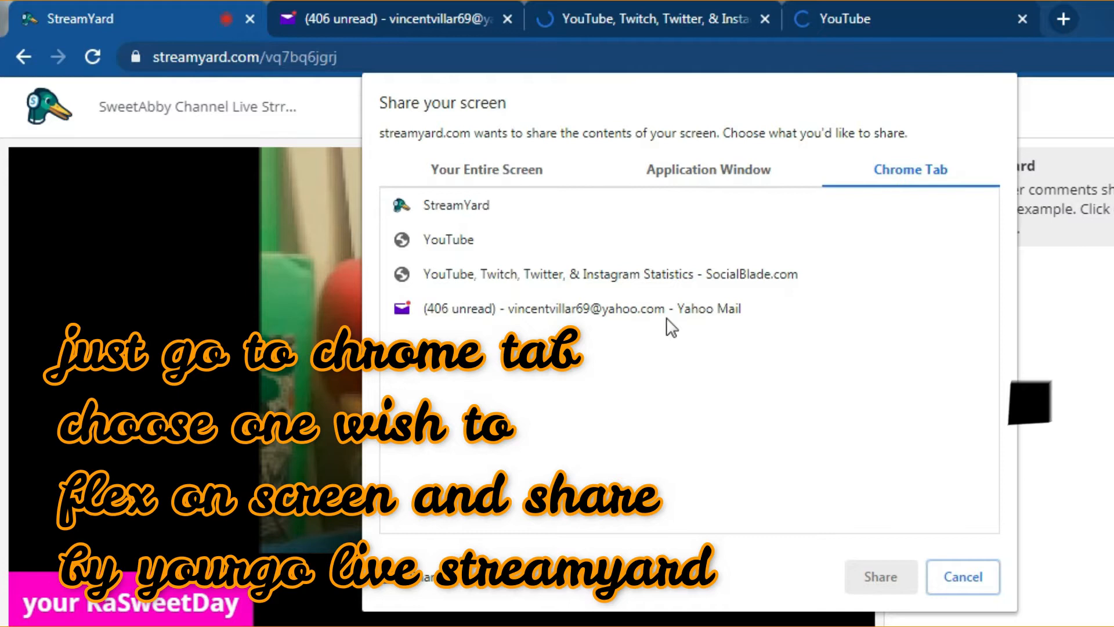
click(688, 279)
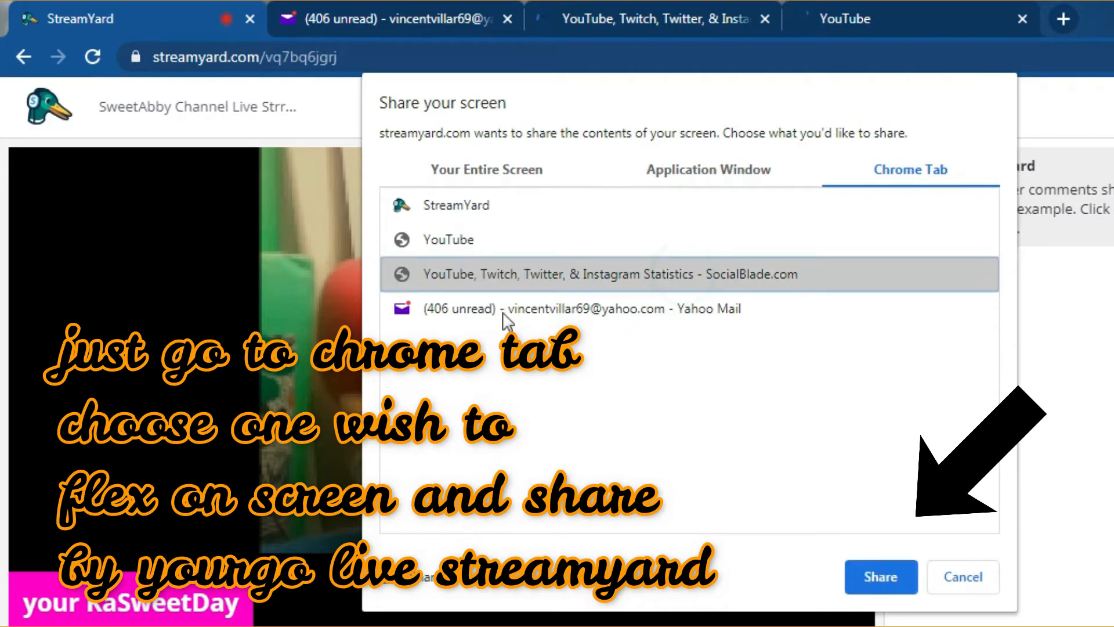
click(858, 577)
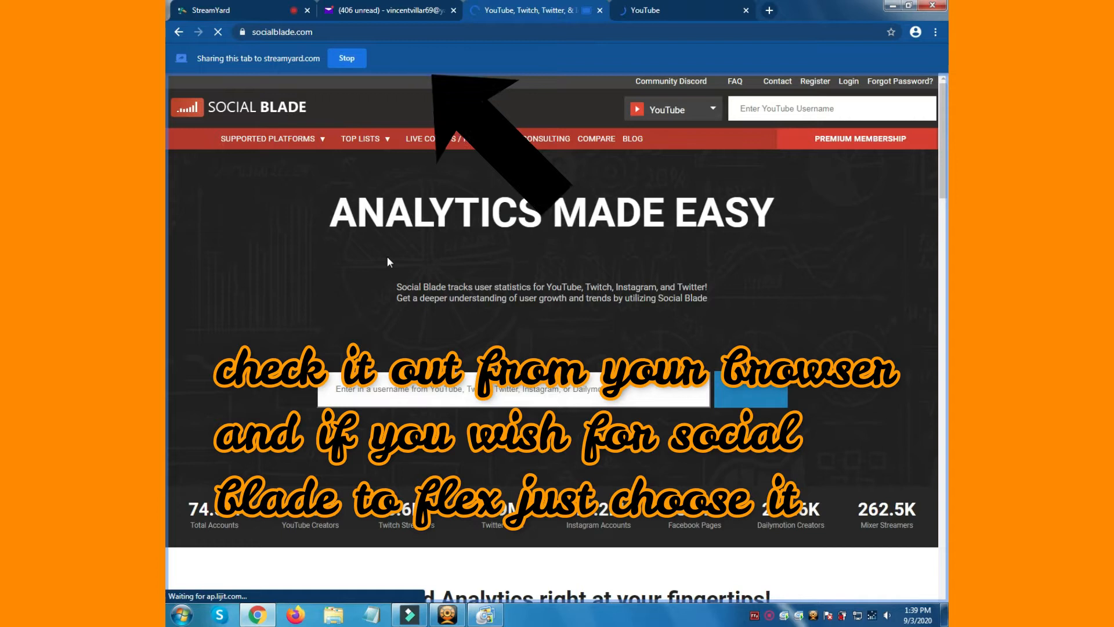
click(238, 12)
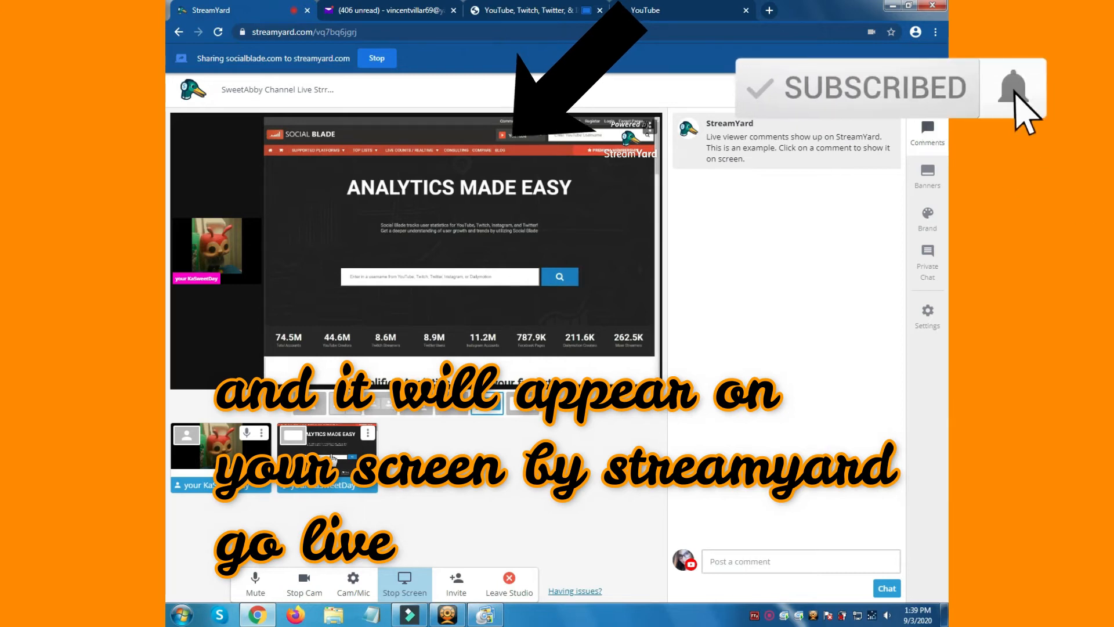
Replace the shared Social Blade tab with the YouTube Chrome tab and return to the StreamYard studio
click(406, 582)
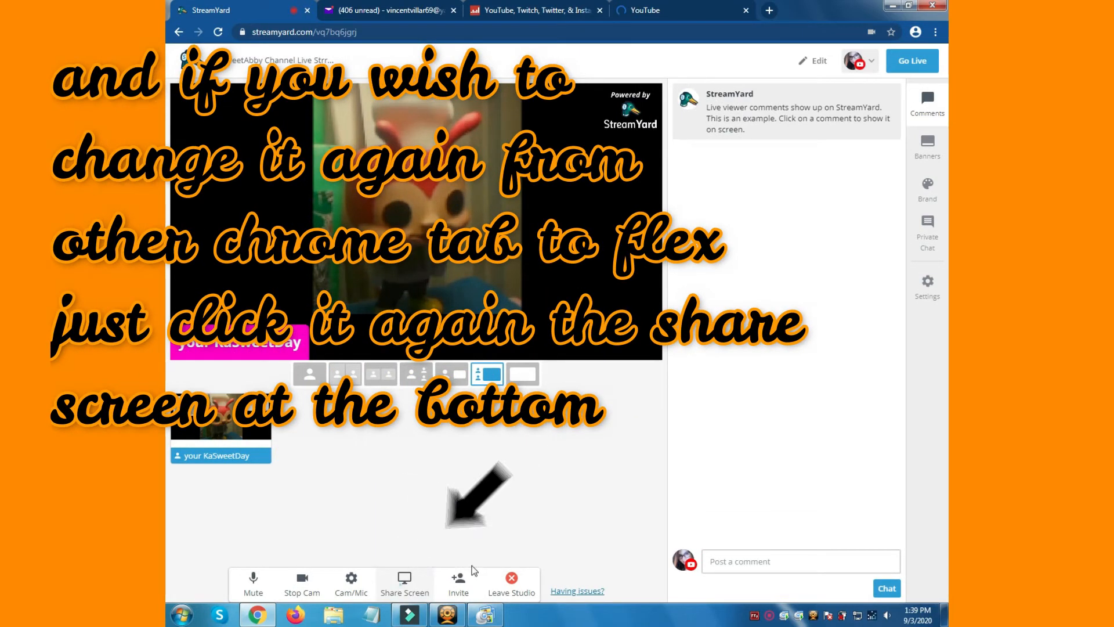
click(404, 582)
click(581, 422)
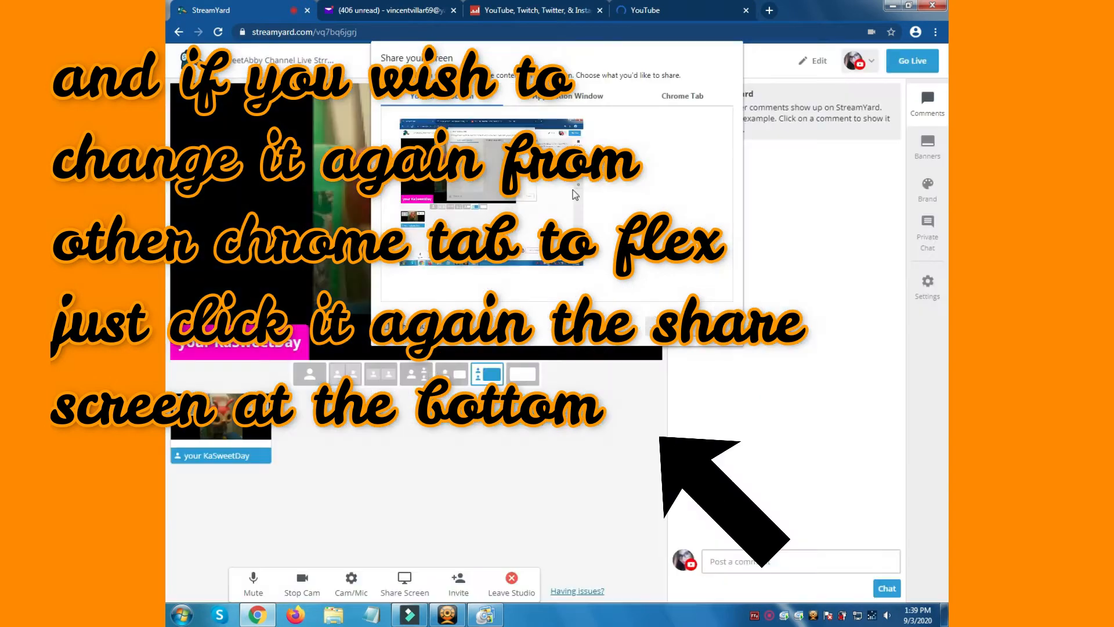
click(683, 98)
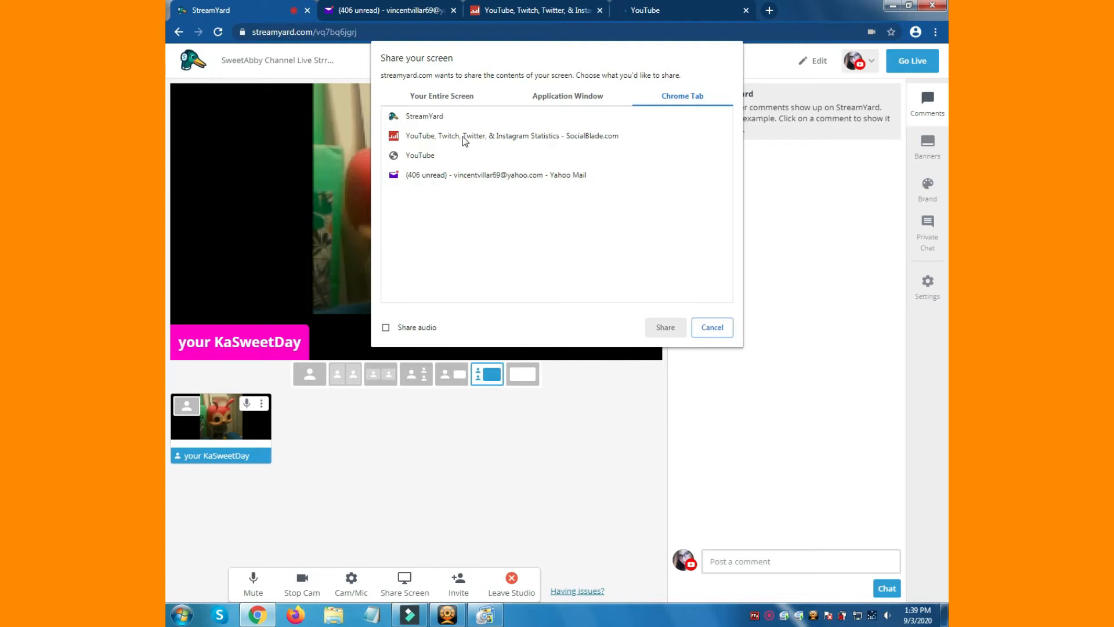
click(423, 155)
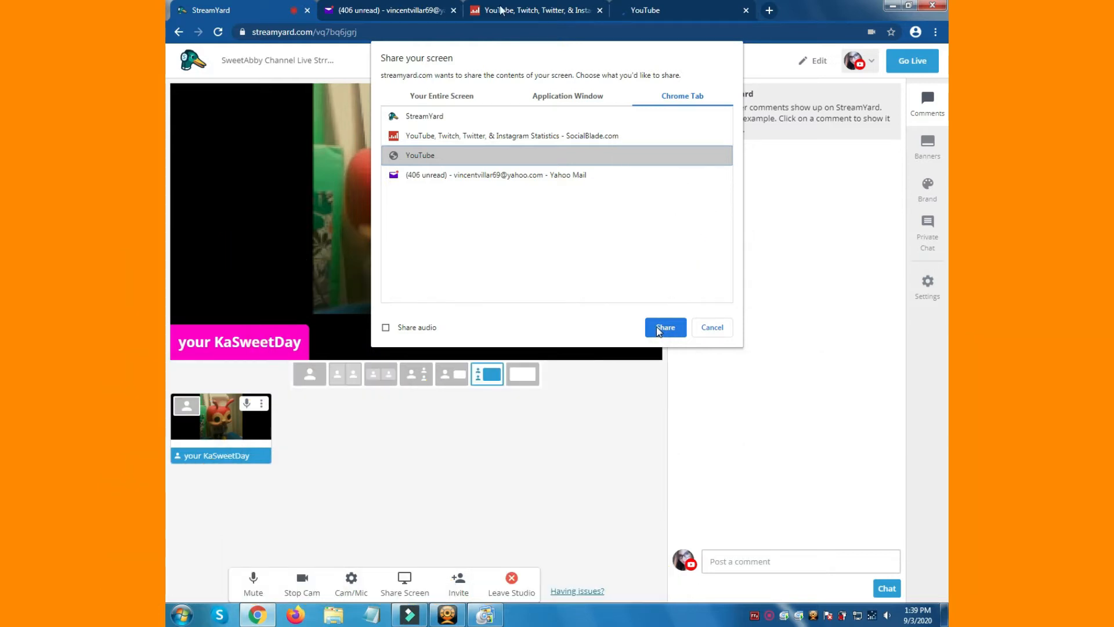
click(659, 329)
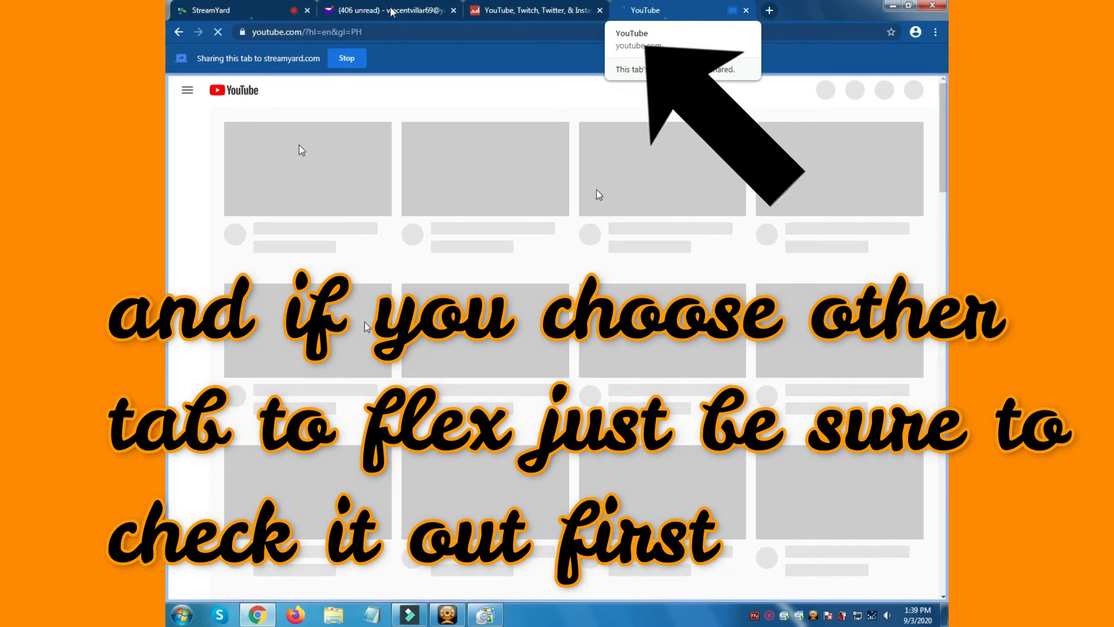
click(235, 10)
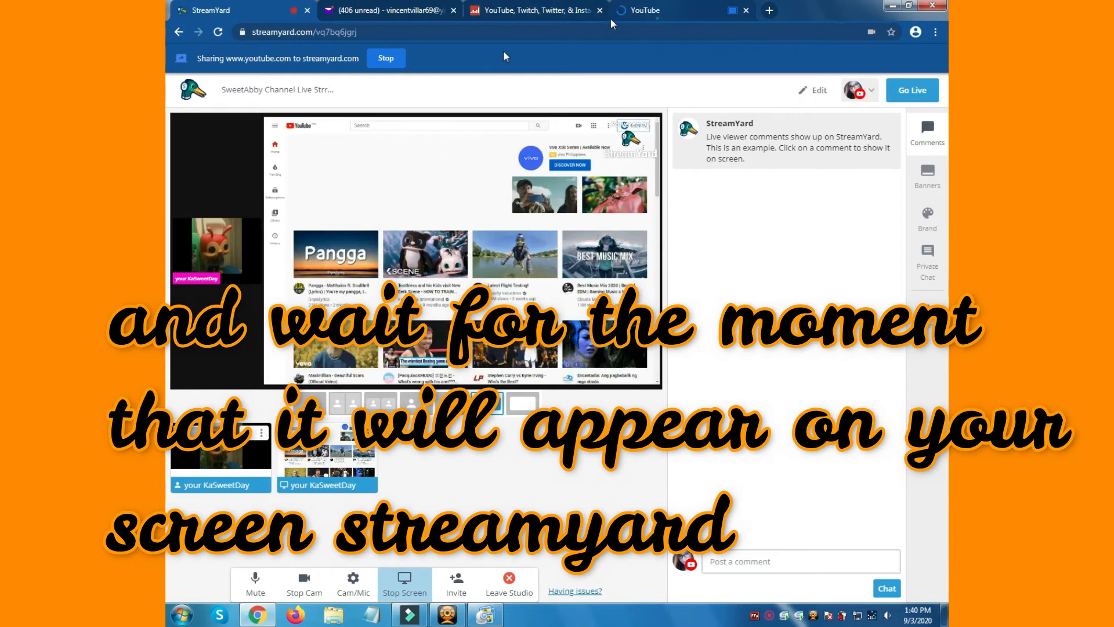
Search YouTube for "road trip with antonios" in the shared tab
click(660, 10)
click(415, 89)
text(road trip with antonios)
key(Return)
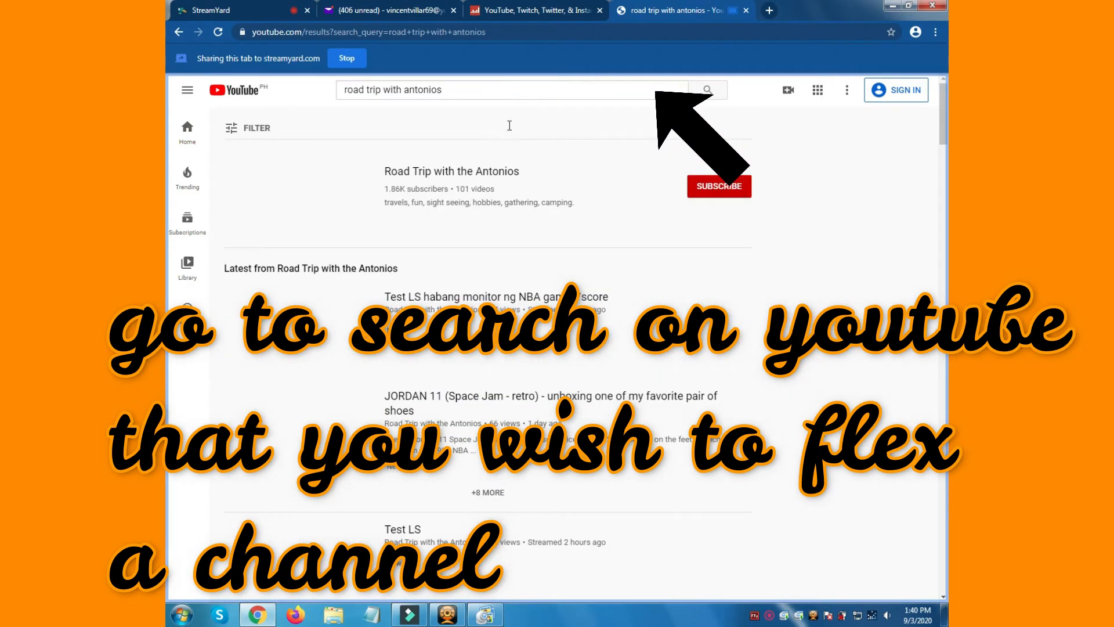
Open the "Road Trip with the Antonios" channel from the search results in the shared tab and check it in the StreamYard studio preview
click(244, 8)
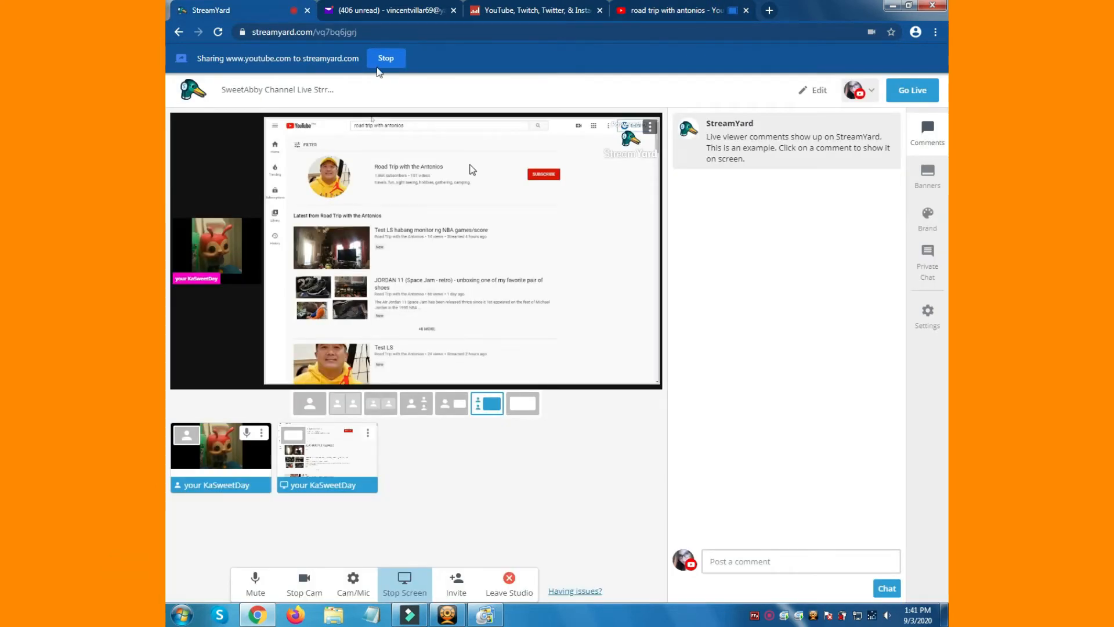
click(674, 13)
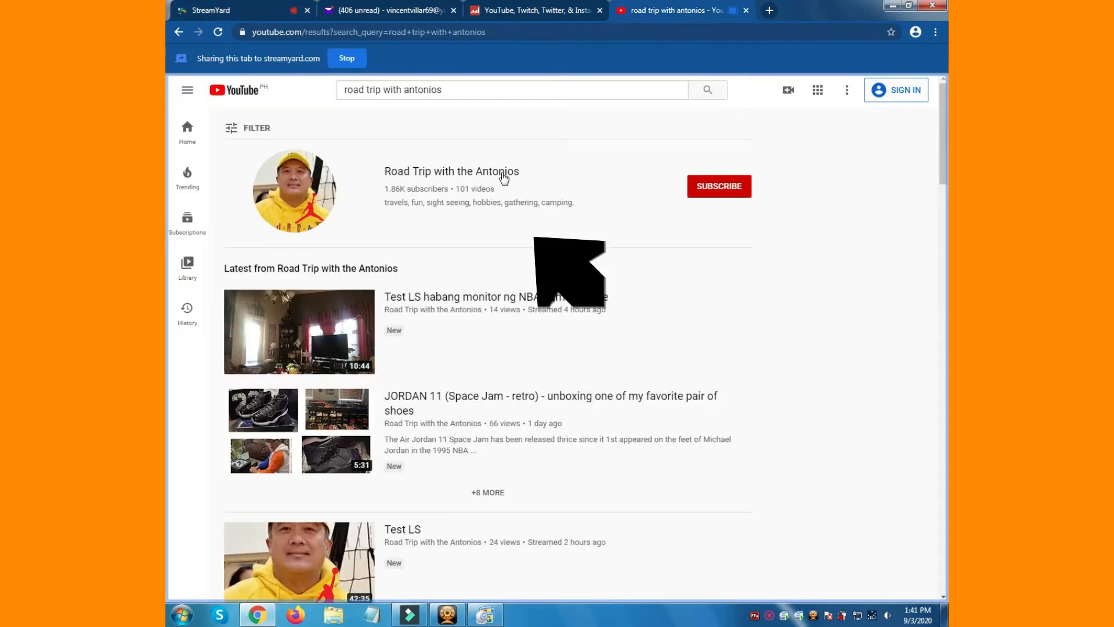
click(456, 157)
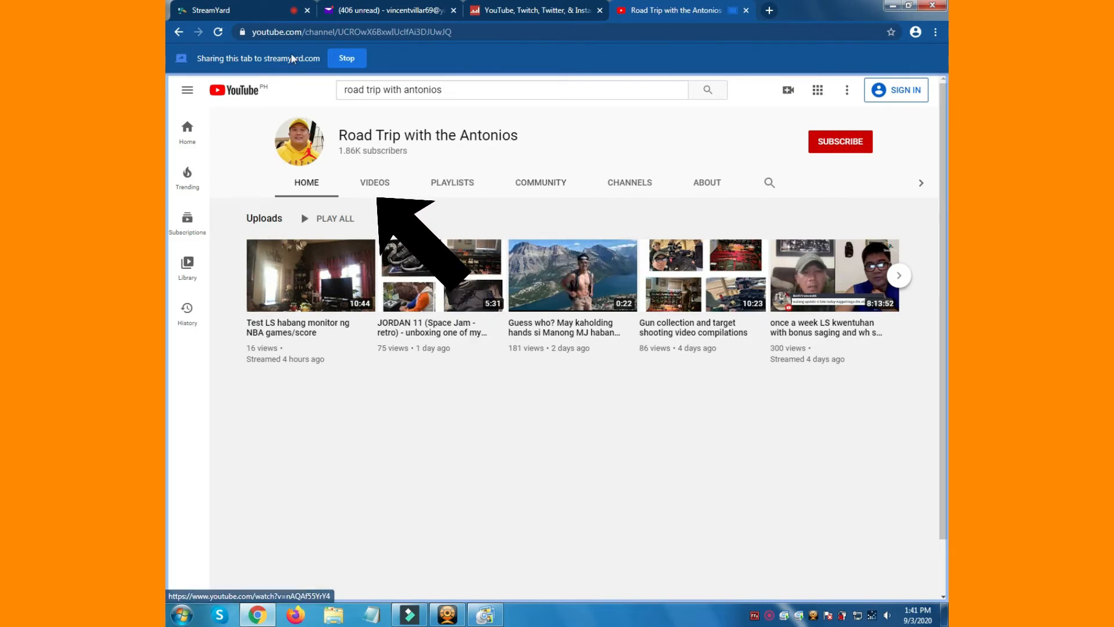
click(258, 12)
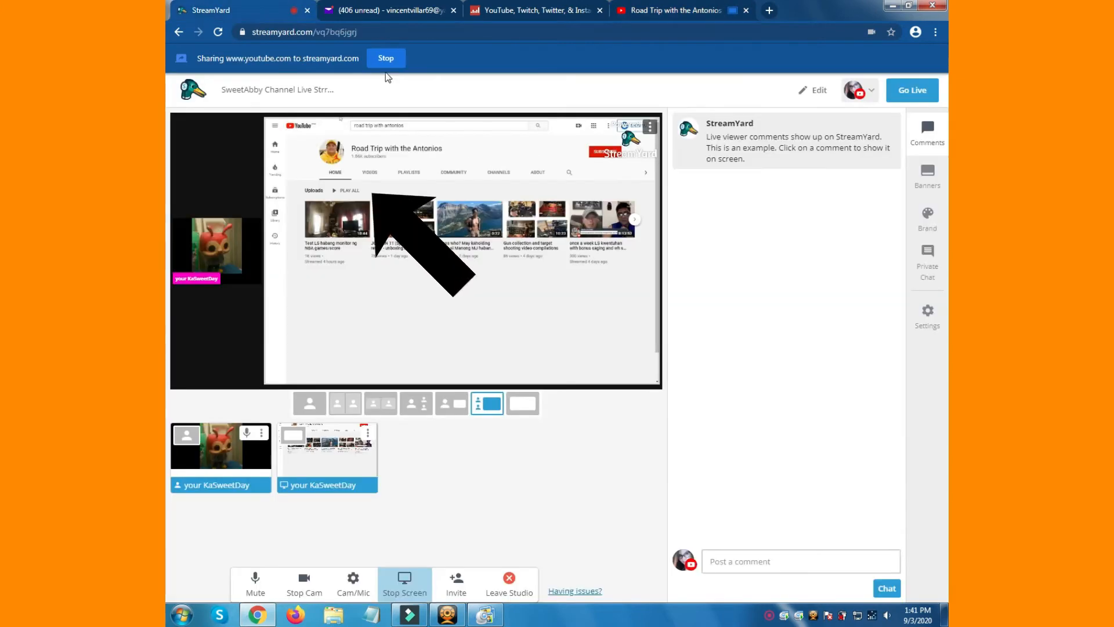
Open the "Guess who? May kaholding hands" video from the channel's uploads and check it in the studio preview
click(651, 11)
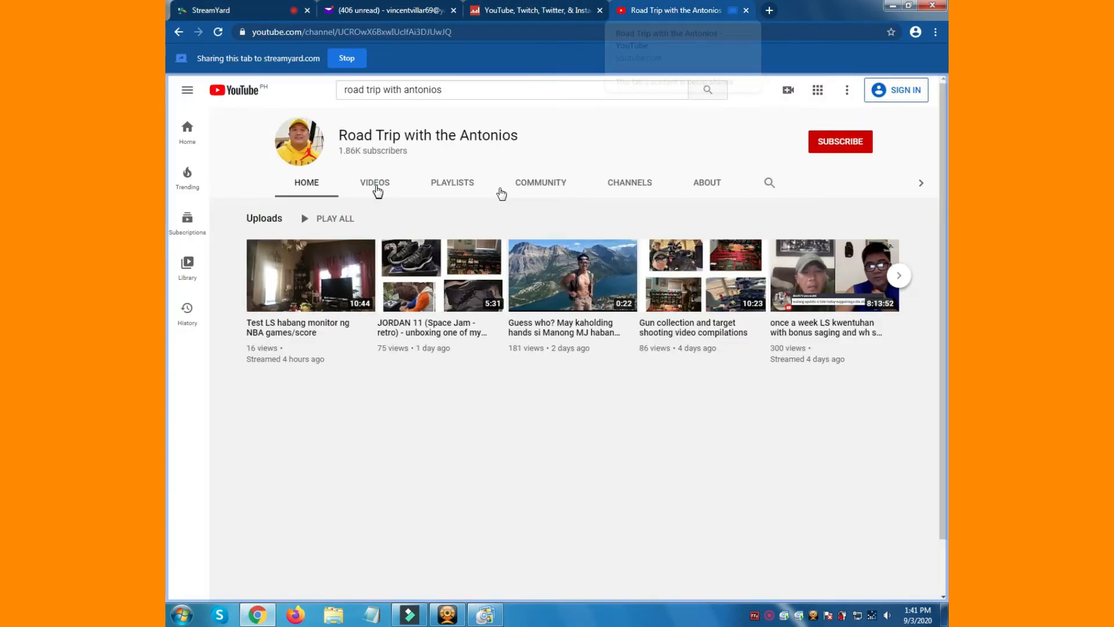
click(376, 185)
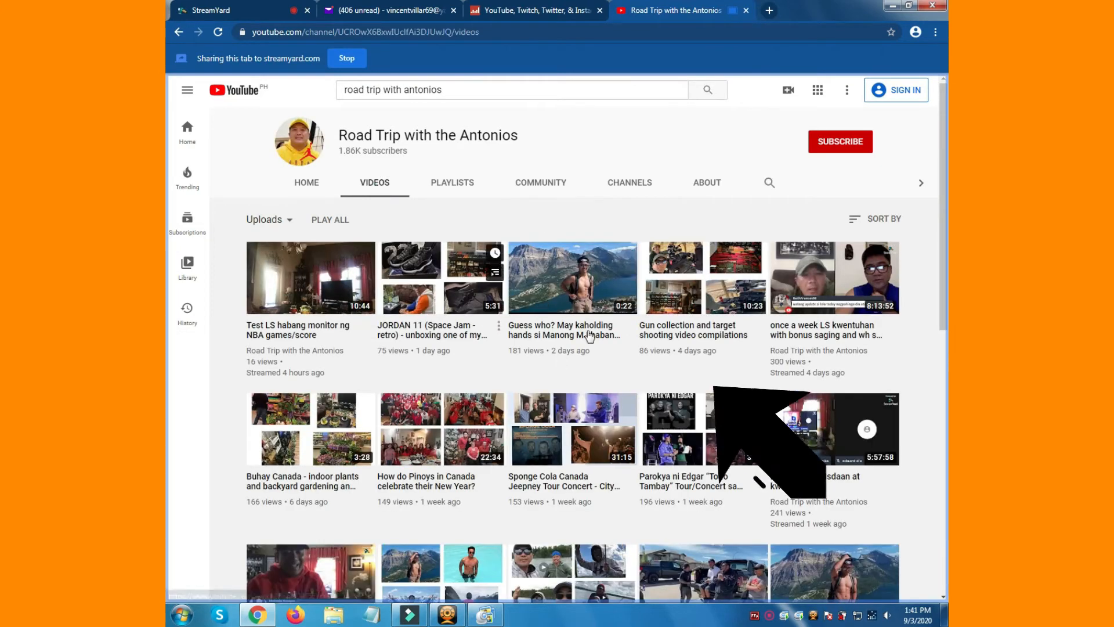
click(589, 335)
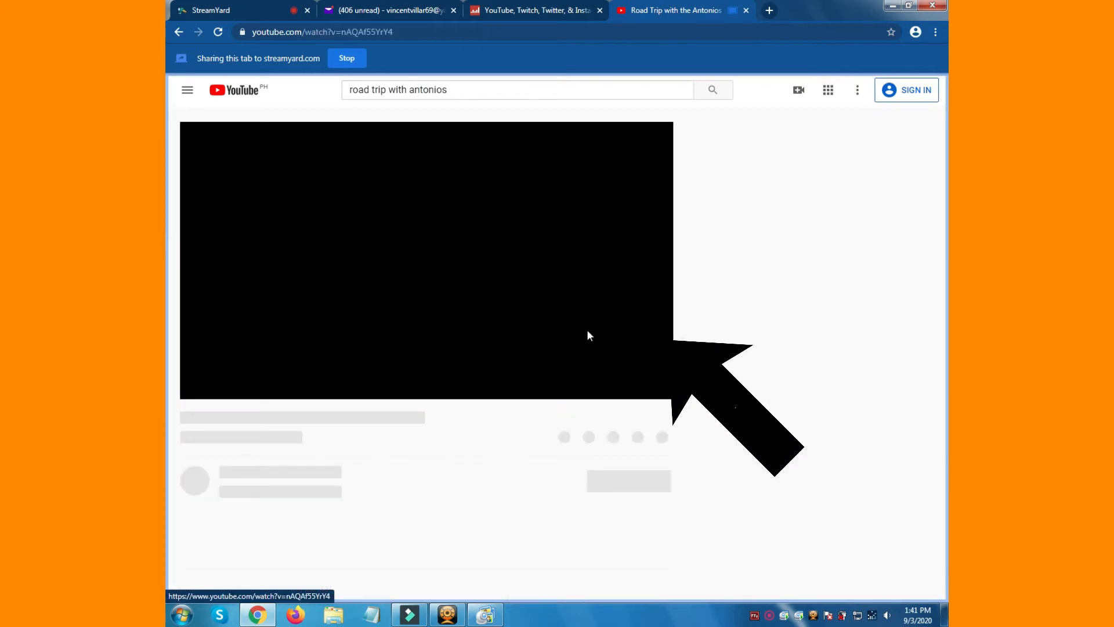
click(244, 12)
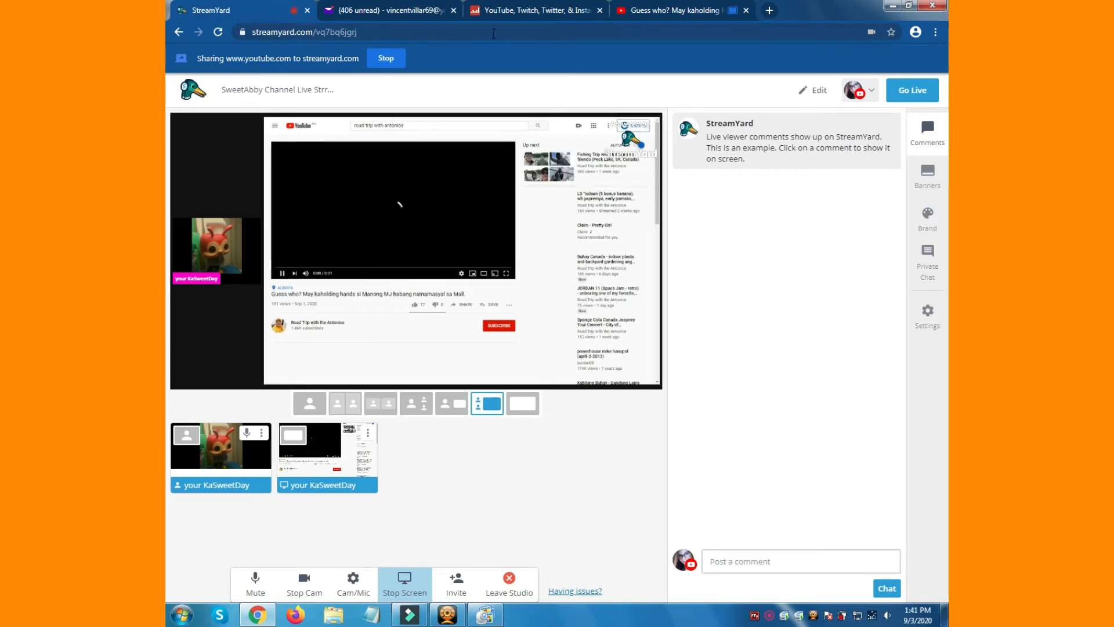
Revisit the shared YouTube video, return to the StreamYard studio and stop the screen share
click(650, 10)
click(243, 10)
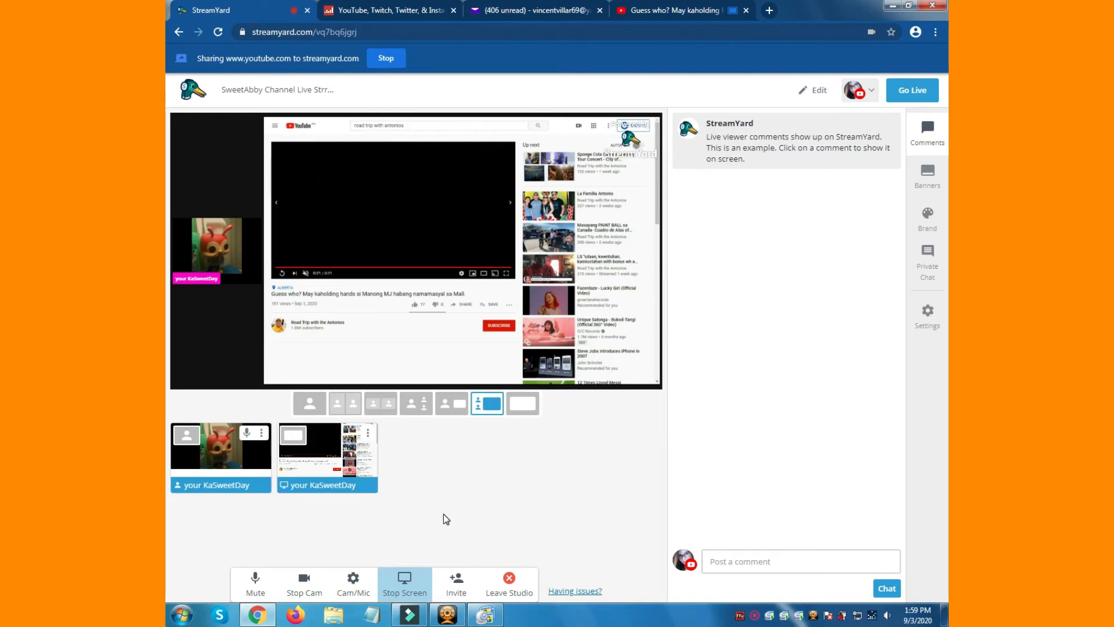
click(414, 588)
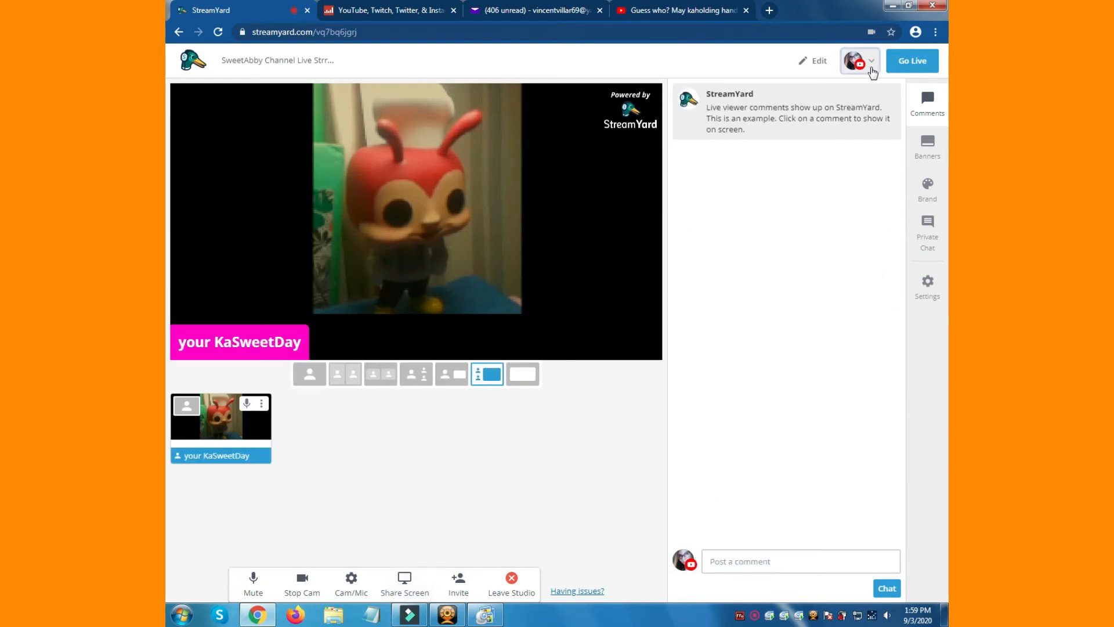
Review the YouTube destination options and the broadcast's title, description and privacy settings, closing them without saving changes
click(871, 65)
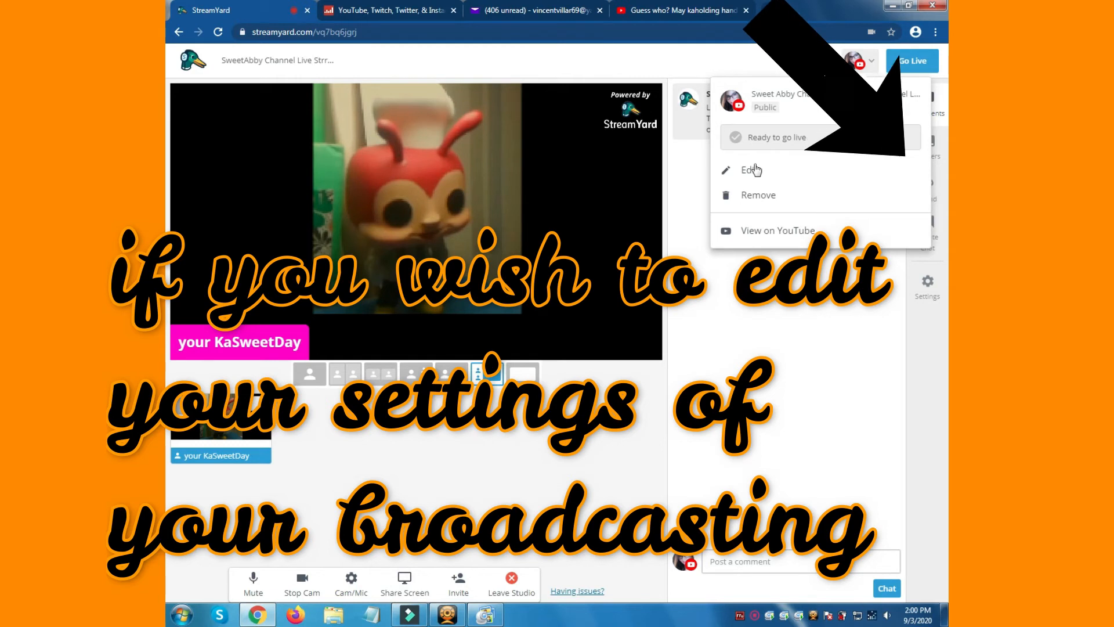
click(810, 67)
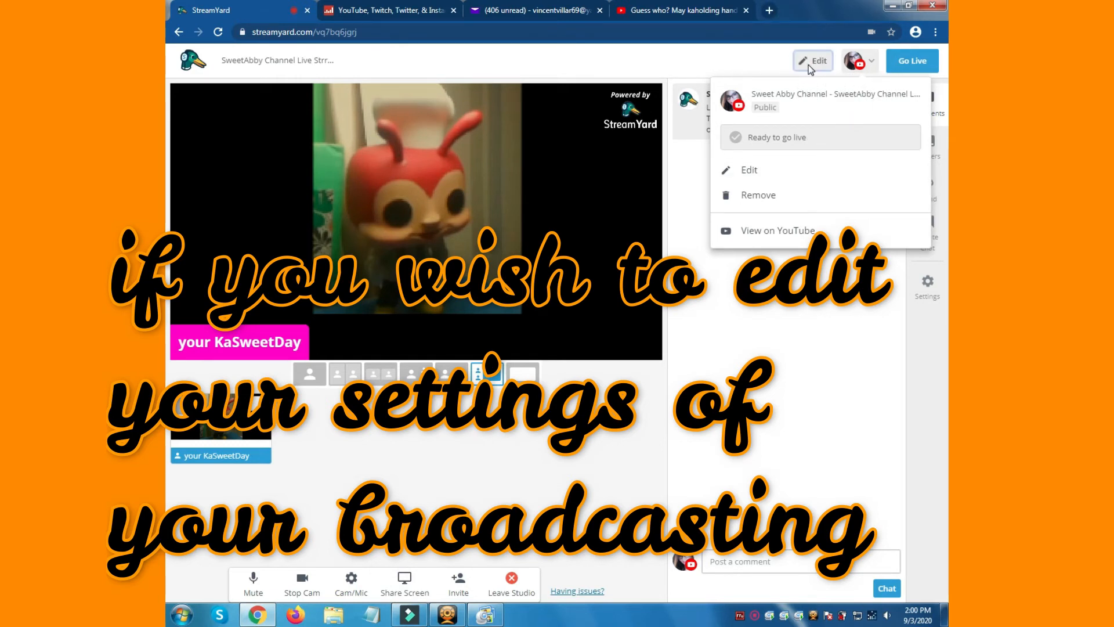
click(810, 67)
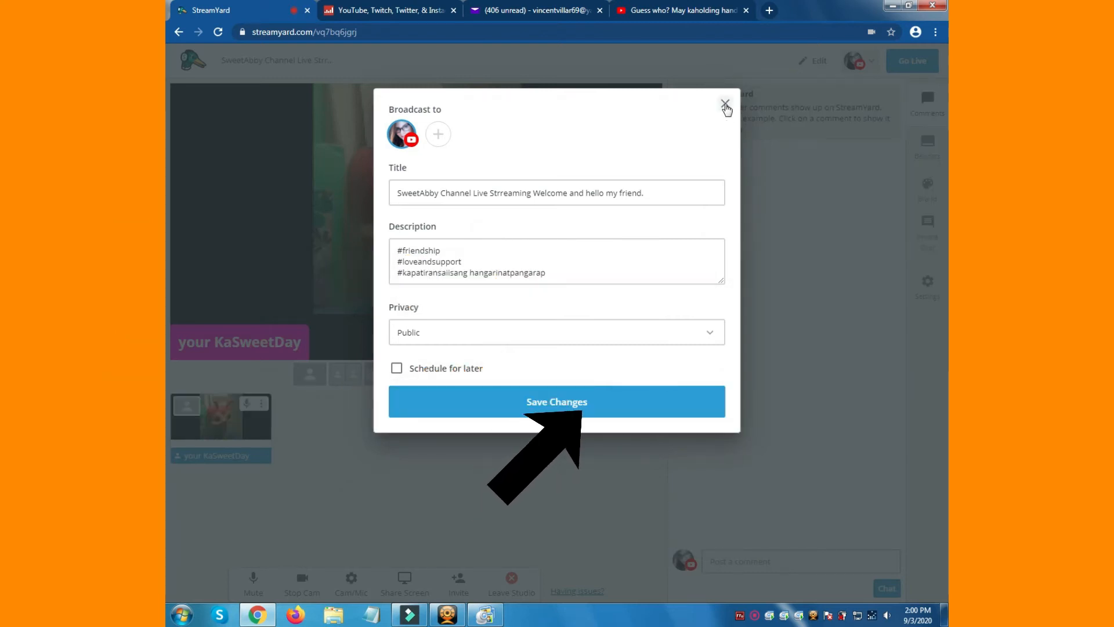
click(513, 74)
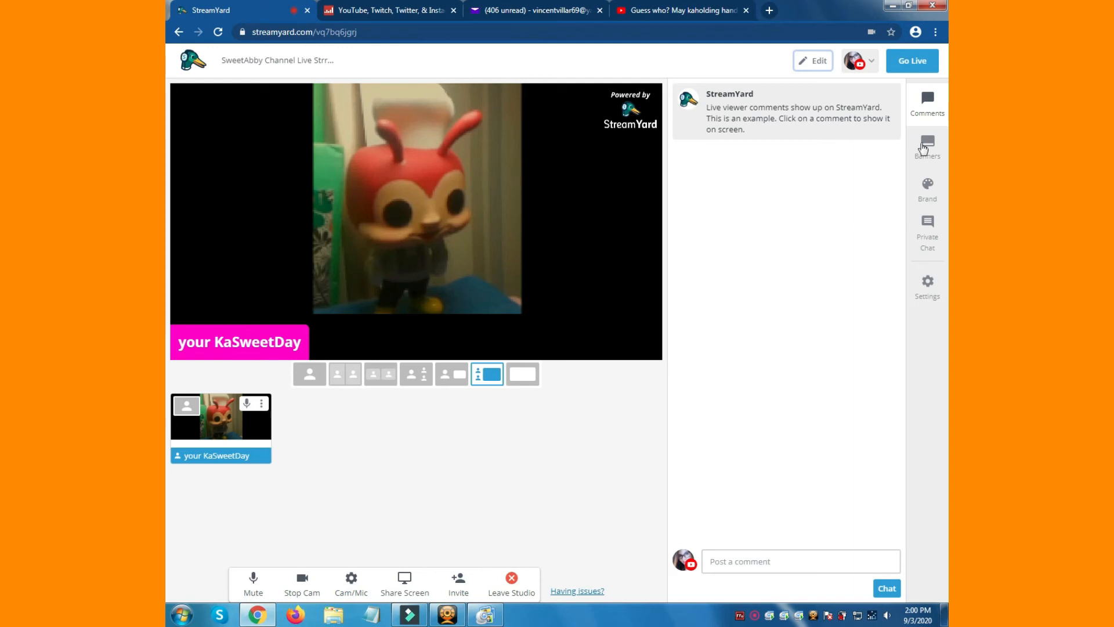
Look through the studio's banners, brand settings and private chat, and return to the viewer comments
click(926, 165)
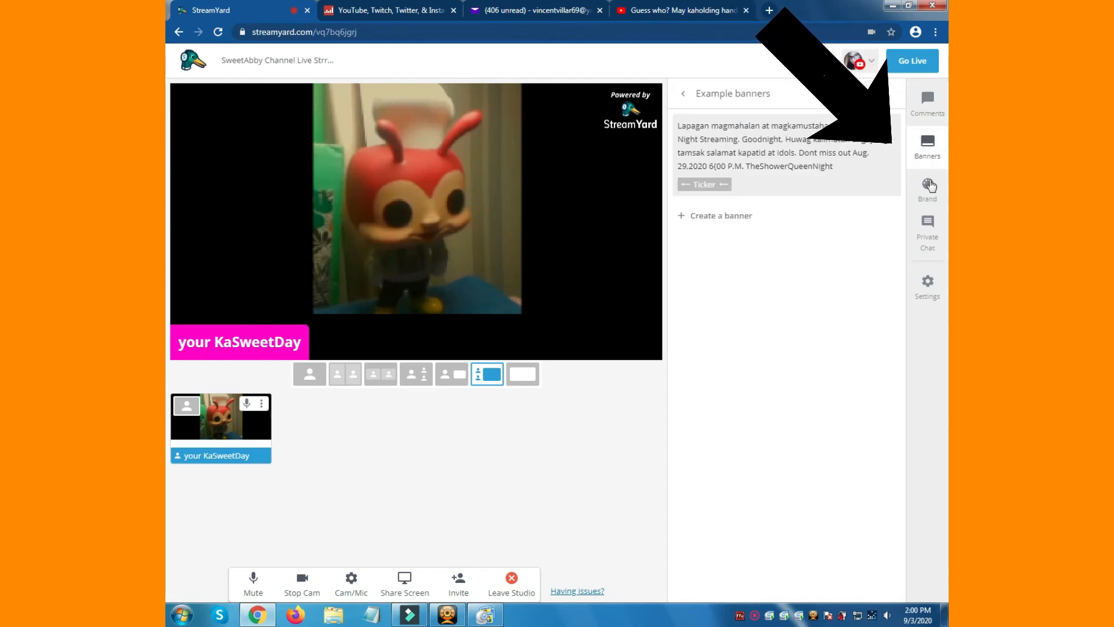
click(928, 186)
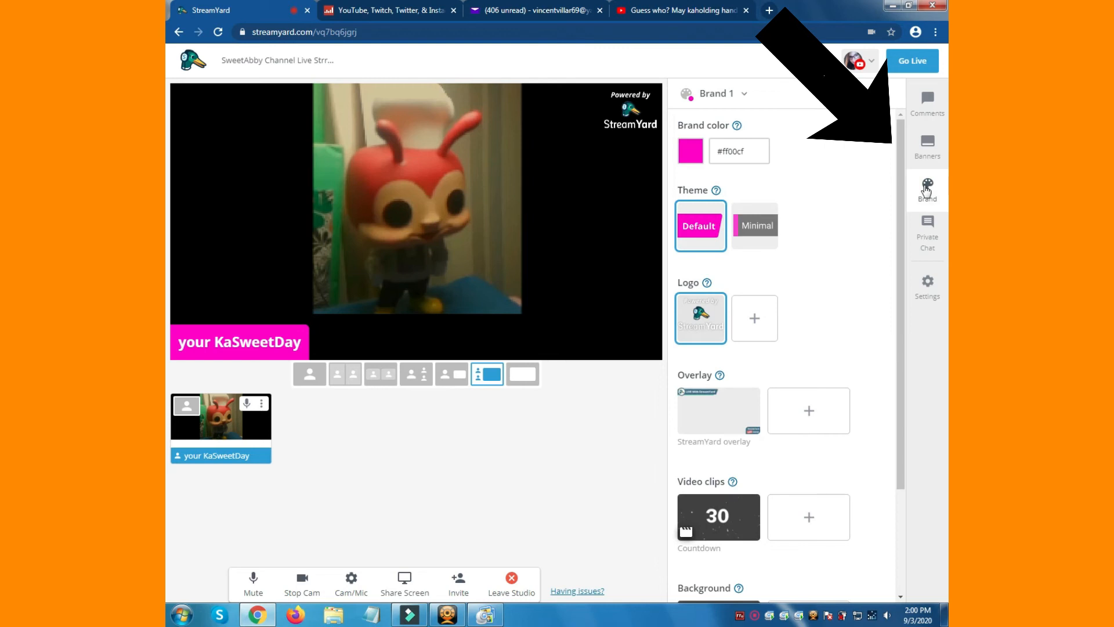
click(928, 243)
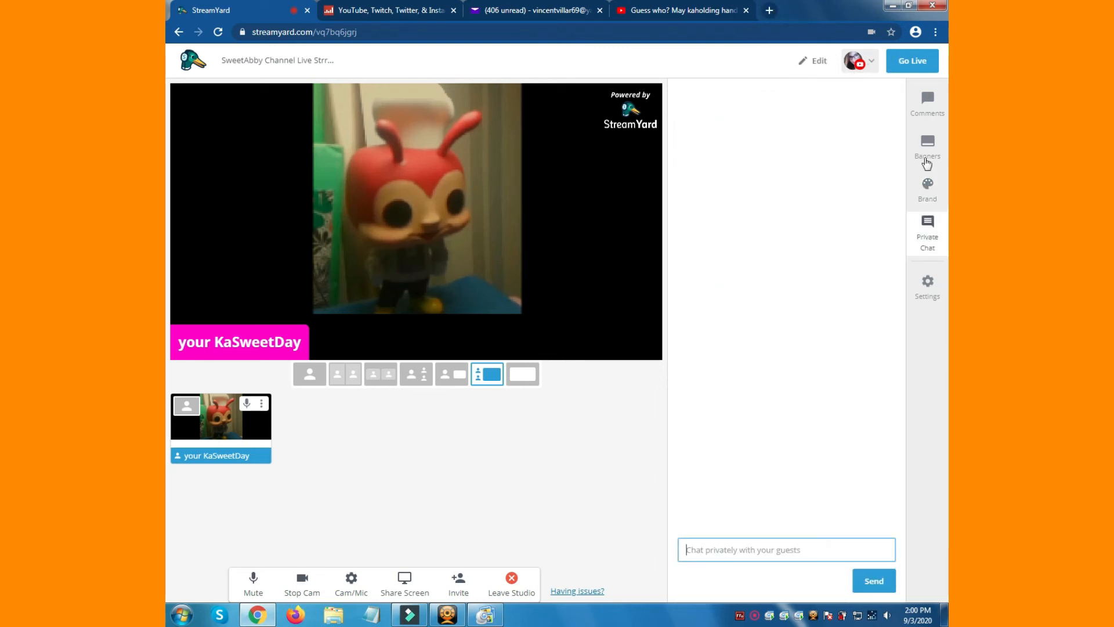
click(928, 103)
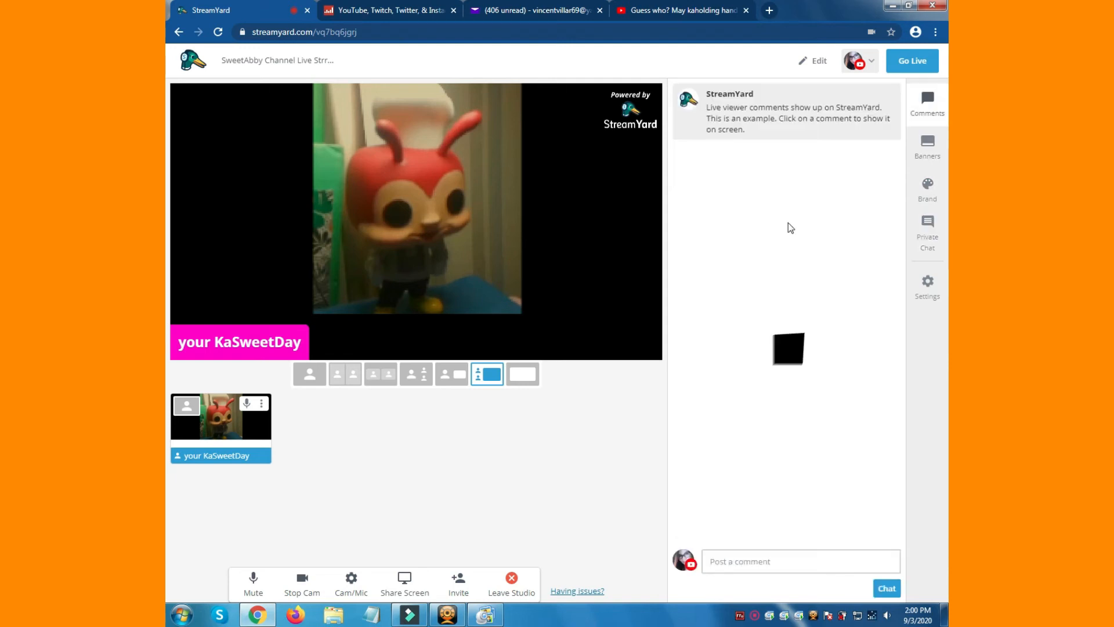